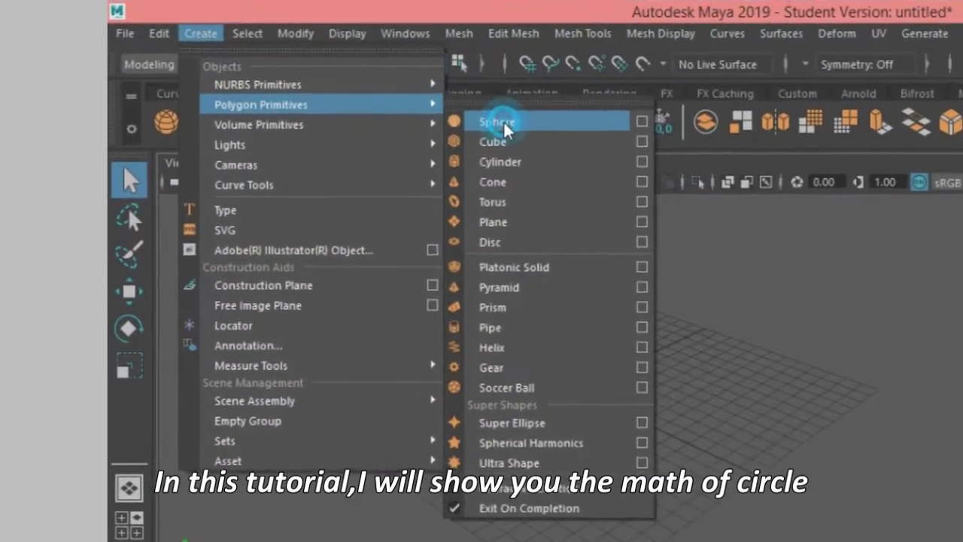
Step: Create a polygon sphere, scale it uniformly down to 0.034, and frame it in the view
{"action": "left_click", "coordinate": [481, 123]}
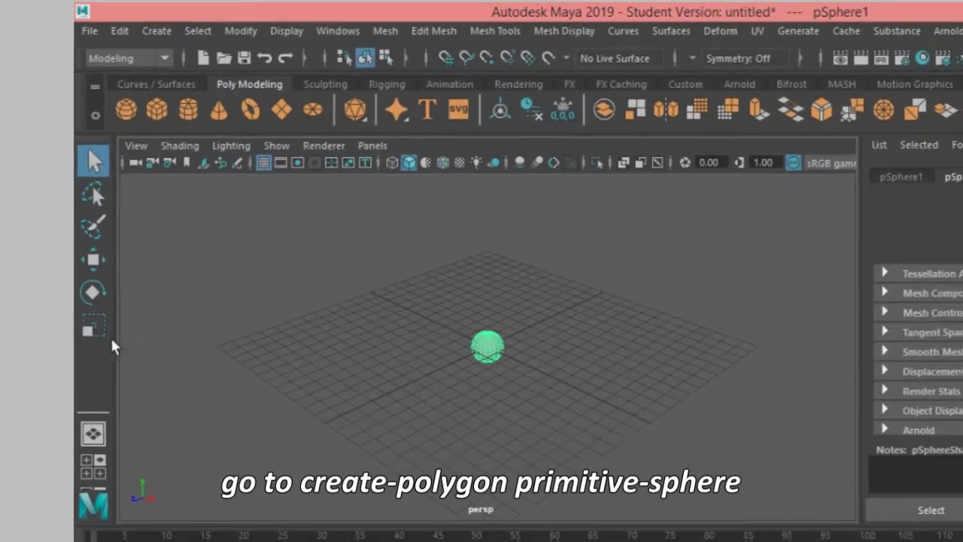
{"action": "left_click", "coordinate": [108, 344]}
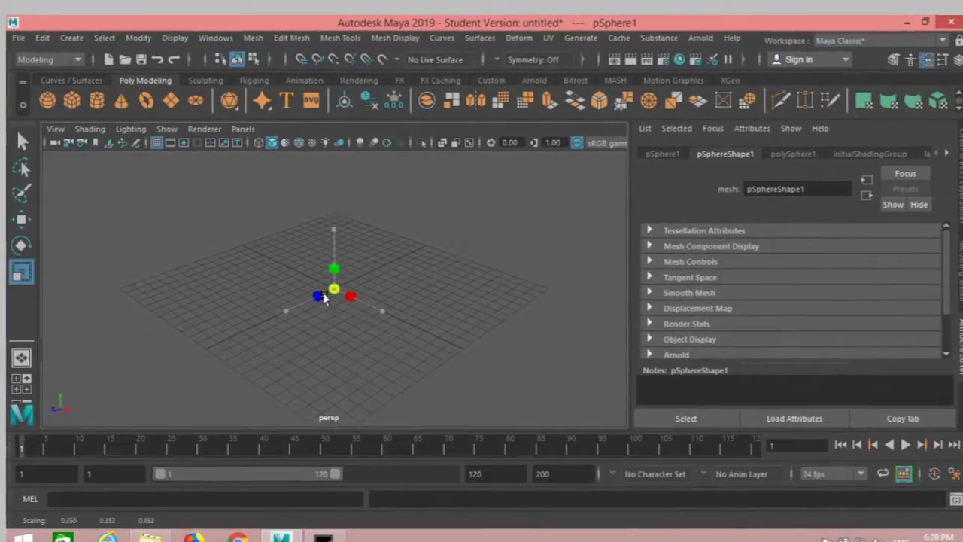
{"action": "left_click_drag", "start_coordinate": [383, 304], "coordinate": [368, 313]}
{"action": "left_click_drag", "start_coordinate": [316, 298], "coordinate": [299, 298]}
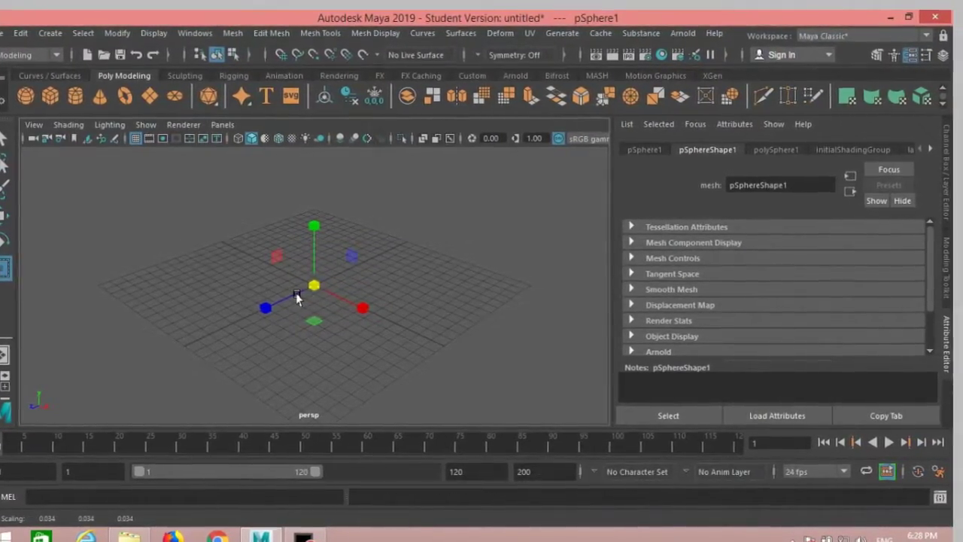
{"action": "key", "text": "f"}
{"action": "left_click_drag", "start_coordinate": [301, 289], "coordinate": [286, 296]}
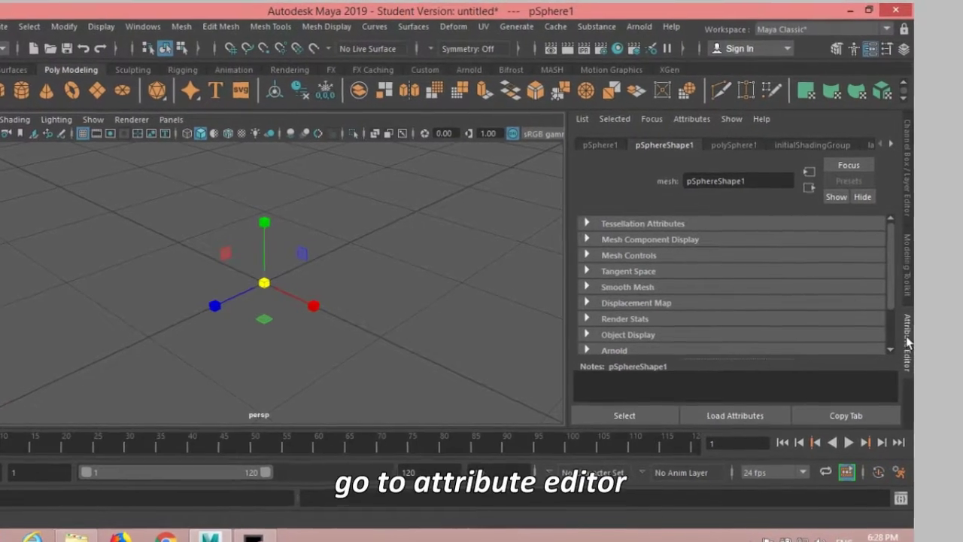
Step: In pSphere1's transform attributes, enter =cos(time) as the Translate X value
{"action": "left_click", "coordinate": [603, 146]}
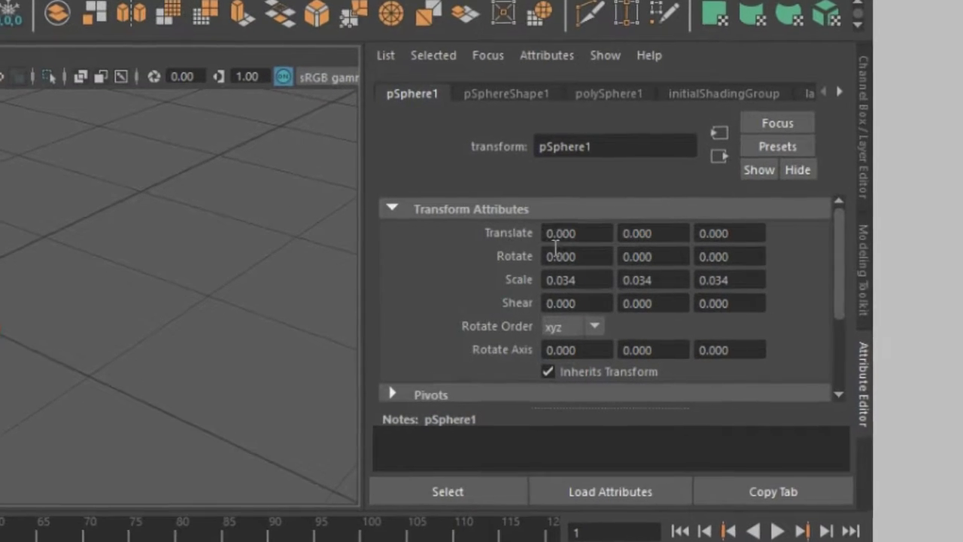
{"action": "left_click", "coordinate": [511, 235]}
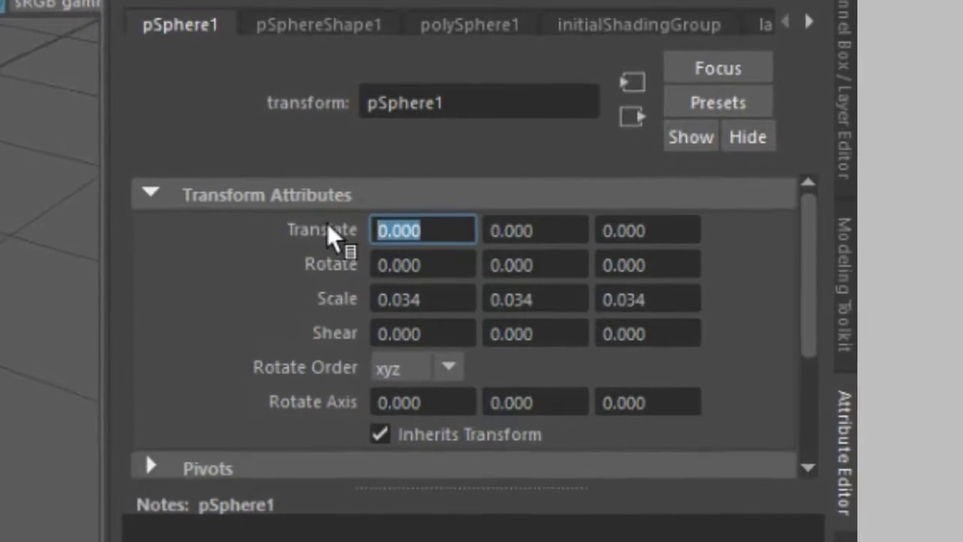
{"action": "type", "text": "=c"}
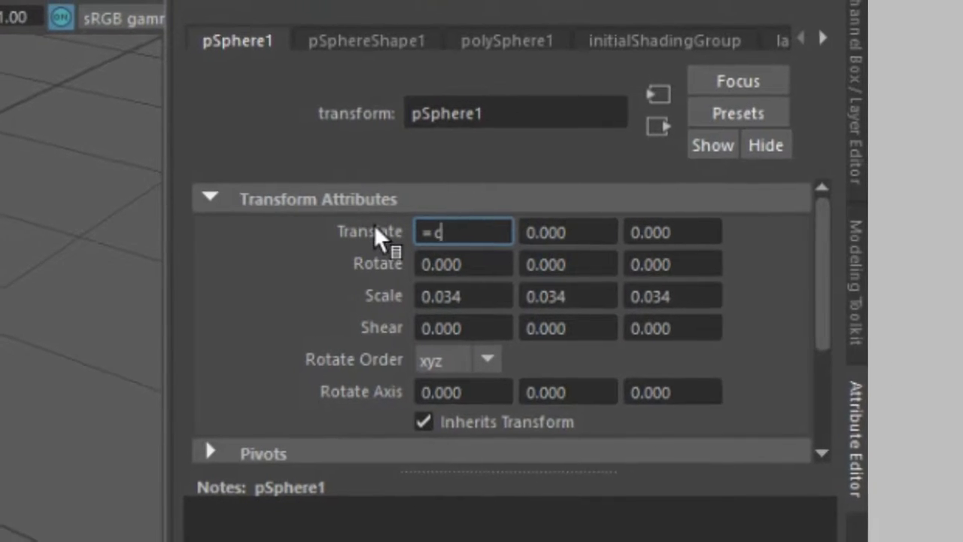
{"action": "type", "text": "os"}
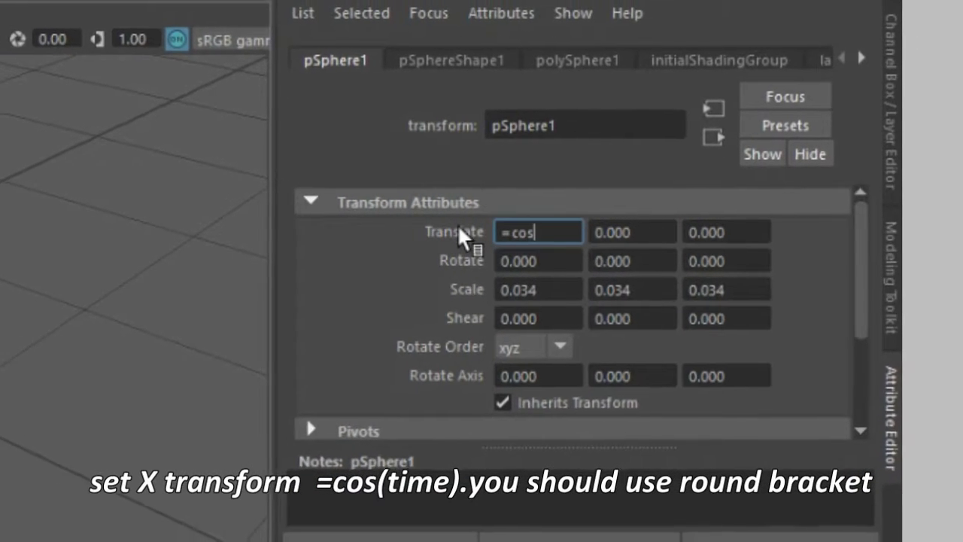
{"action": "type", "text": "("}
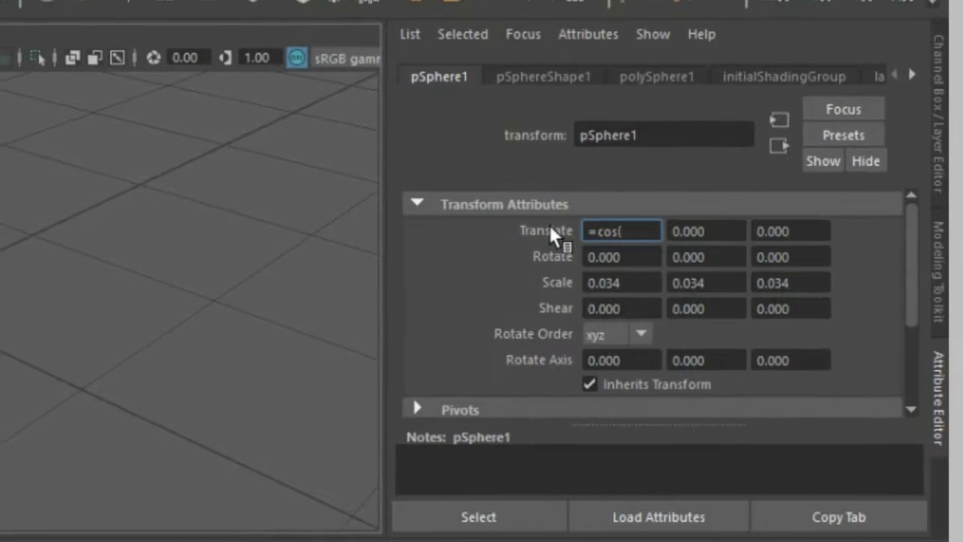
{"action": "type", "text": "t"}
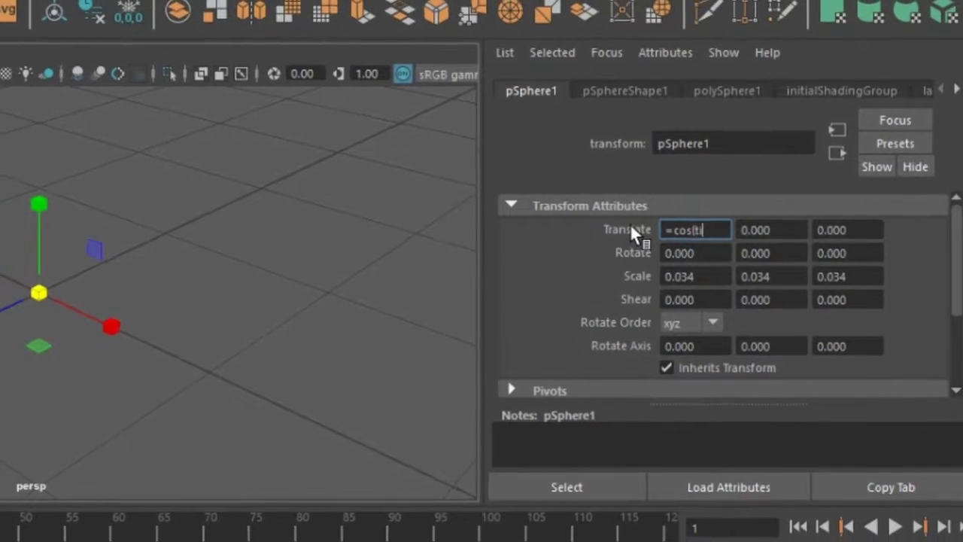
{"action": "type", "text": "ime"}
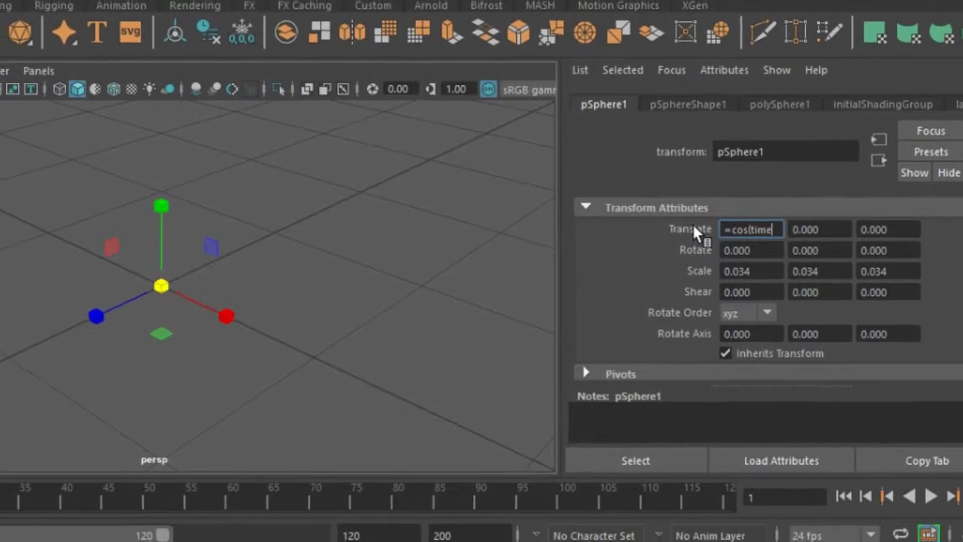
{"action": "type", "text": ")"}
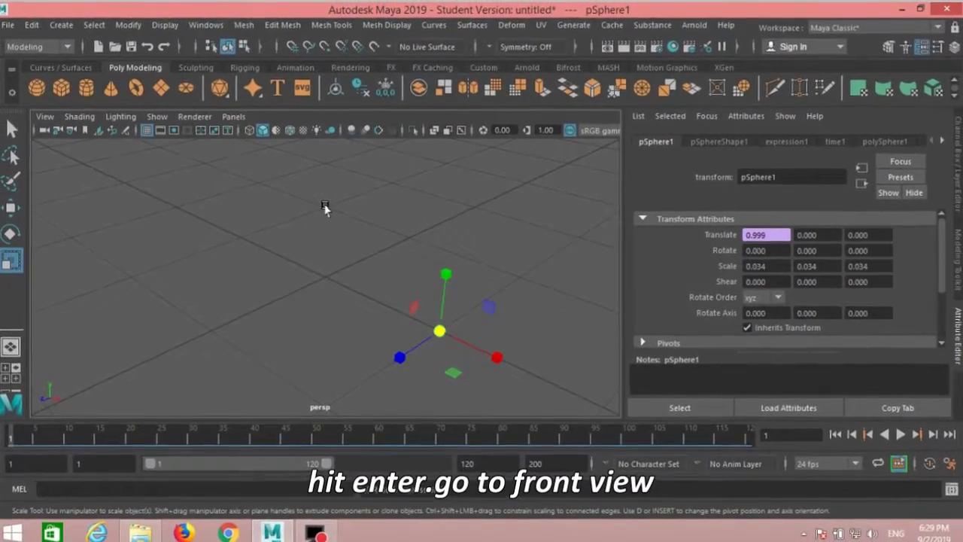
Step: Switch to the front view, zoom in, and type 50 into the end-frame field
{"action": "key", "text": "space"}
{"action": "key", "text": "space"}
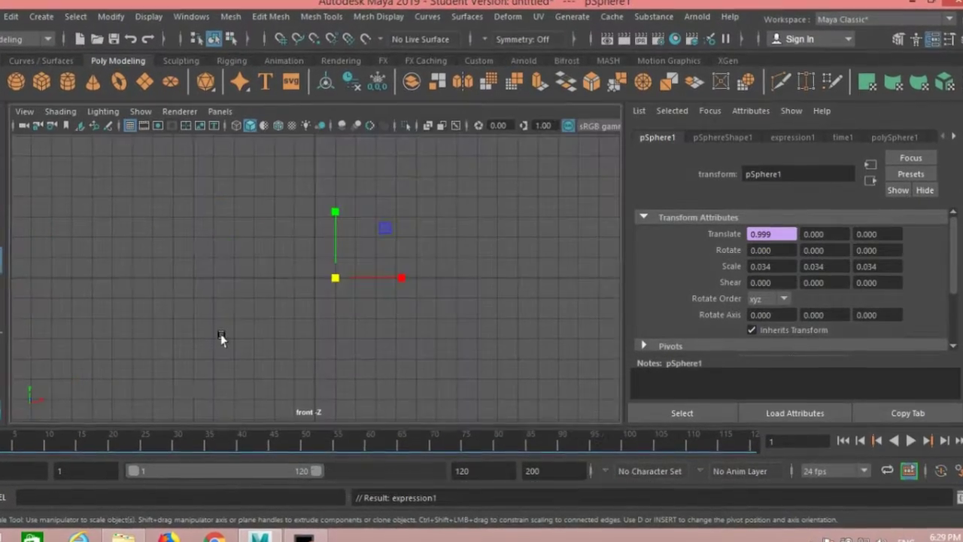
{"action": "scroll", "coordinate": [215, 338], "scroll_direction": "up", "scroll_amount": 3}
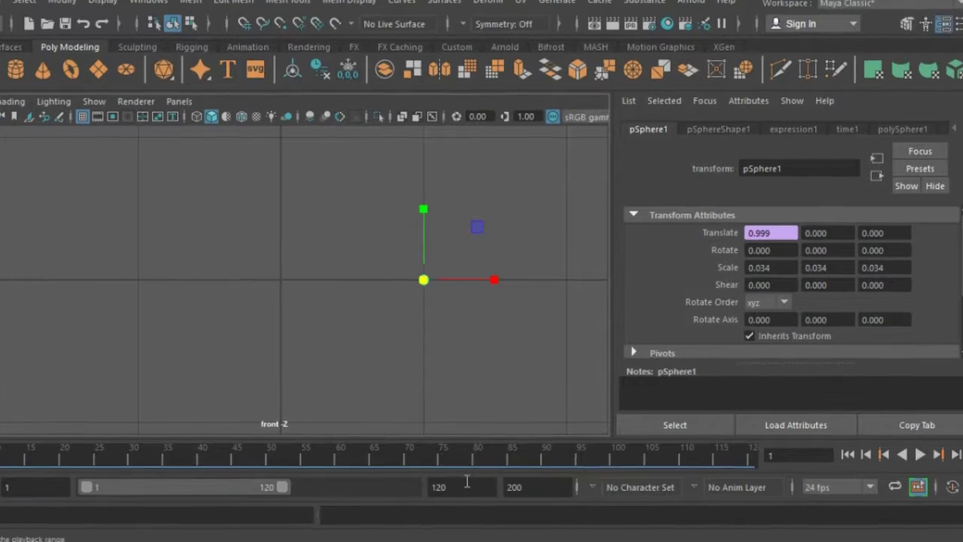
{"action": "type", "text": "5"}
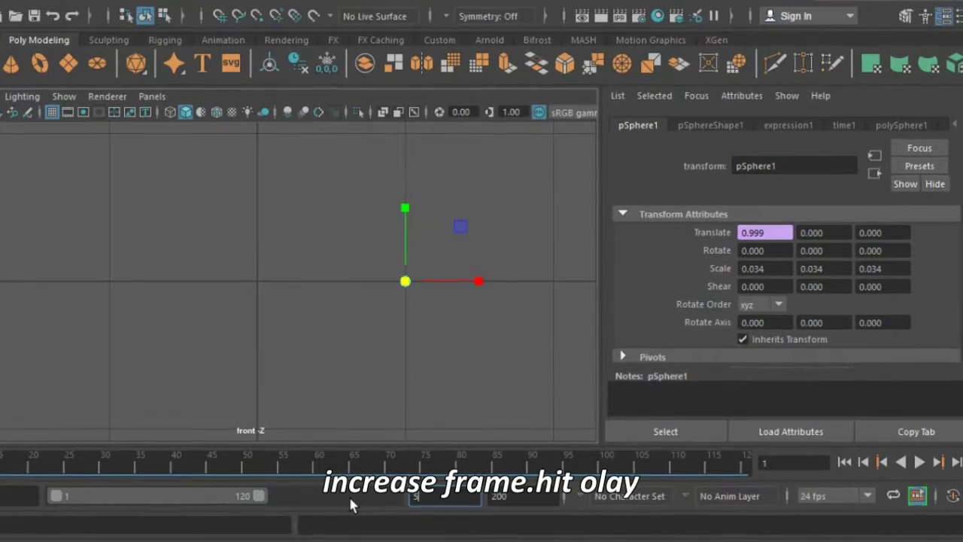
{"action": "type", "text": "0"}
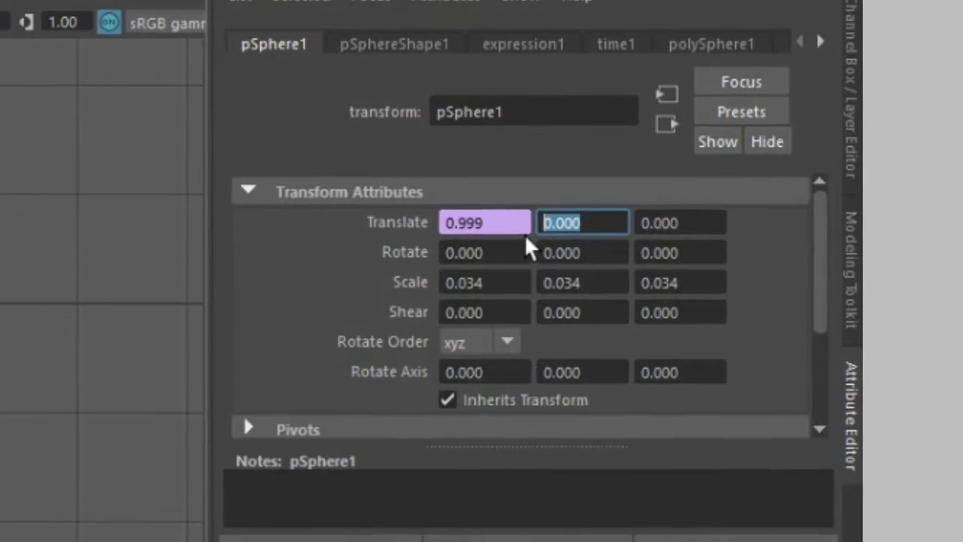
Step: Commit =cos(time) on Translate Y, then play and stop the animation to watch the sphere move
{"action": "type", "text": "=cos"}
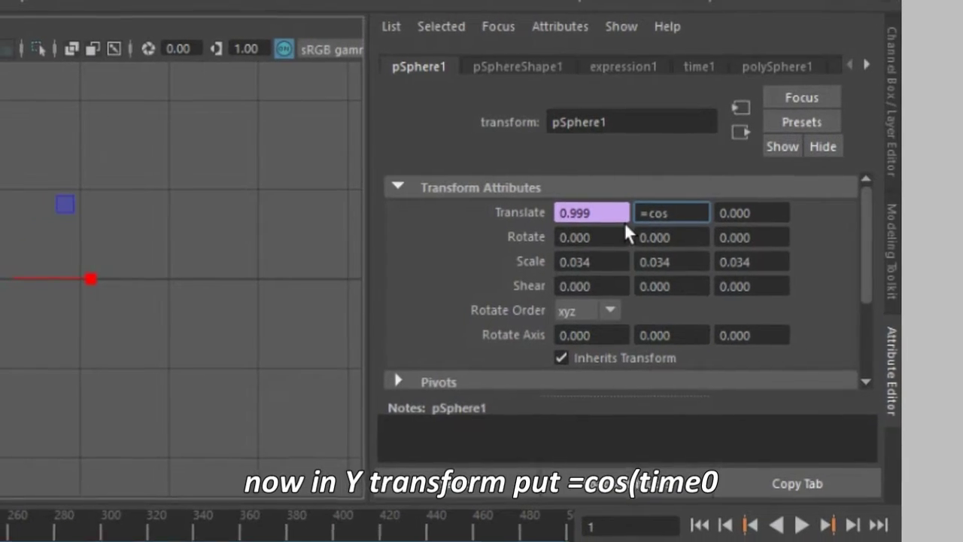
{"action": "type", "text": "(t"}
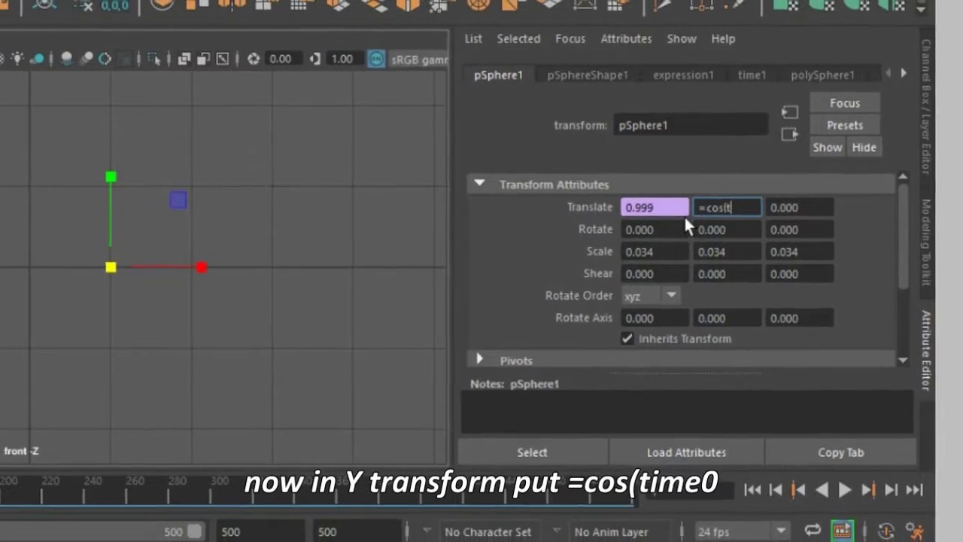
{"action": "type", "text": "ime"}
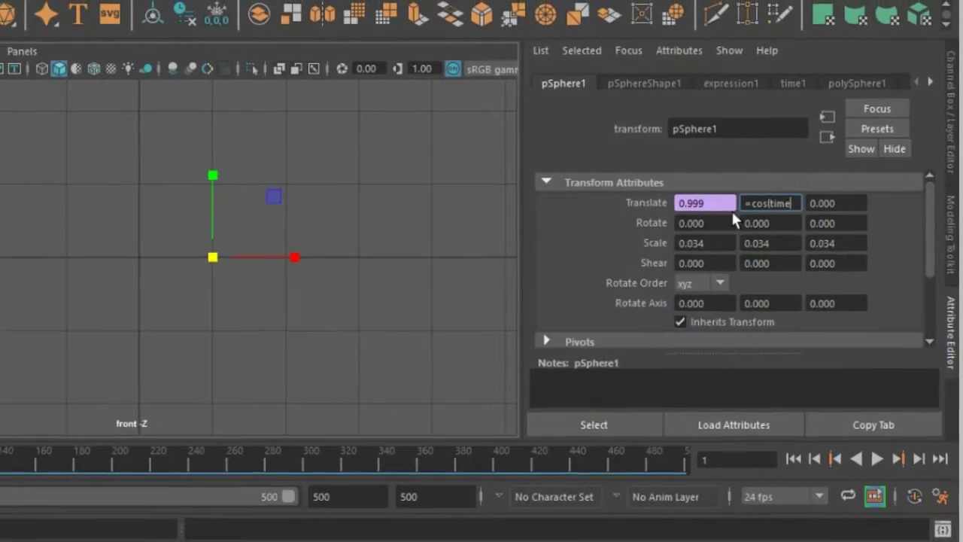
{"action": "type", "text": ")"}
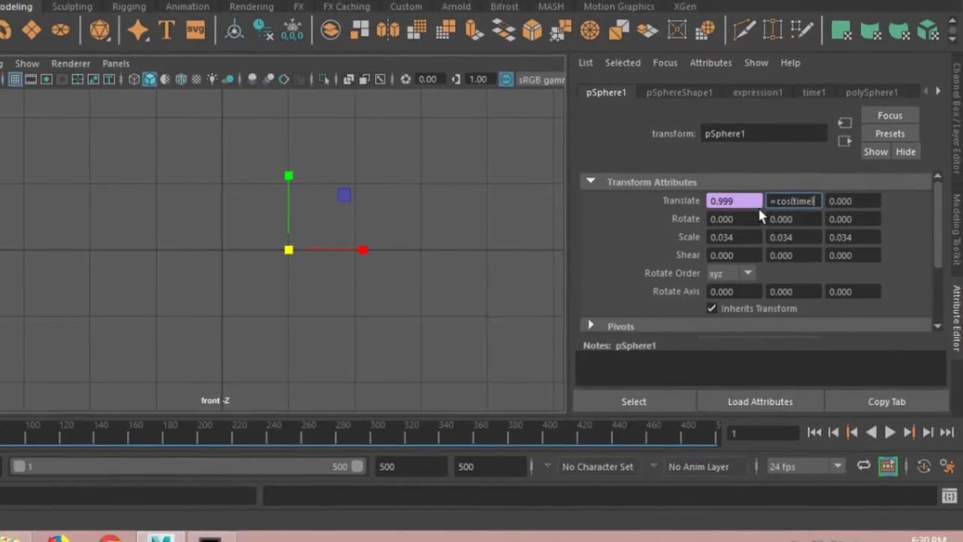
{"action": "key", "text": "Return"}
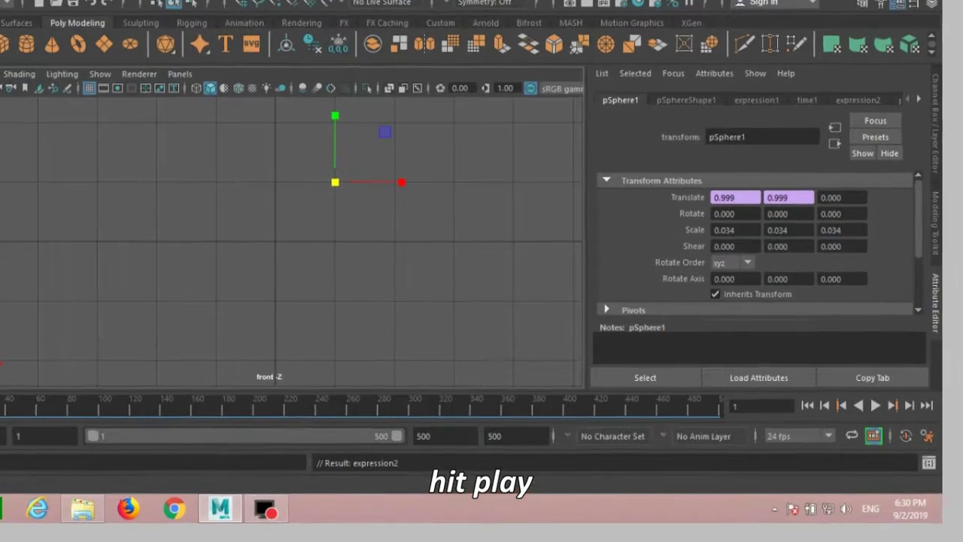
{"action": "key", "text": "q"}
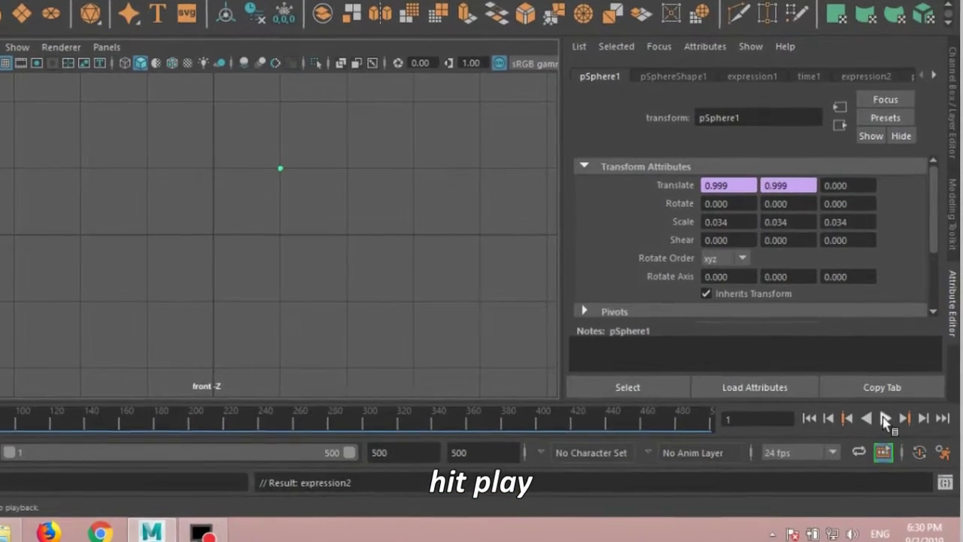
{"action": "left_click", "coordinate": [884, 412]}
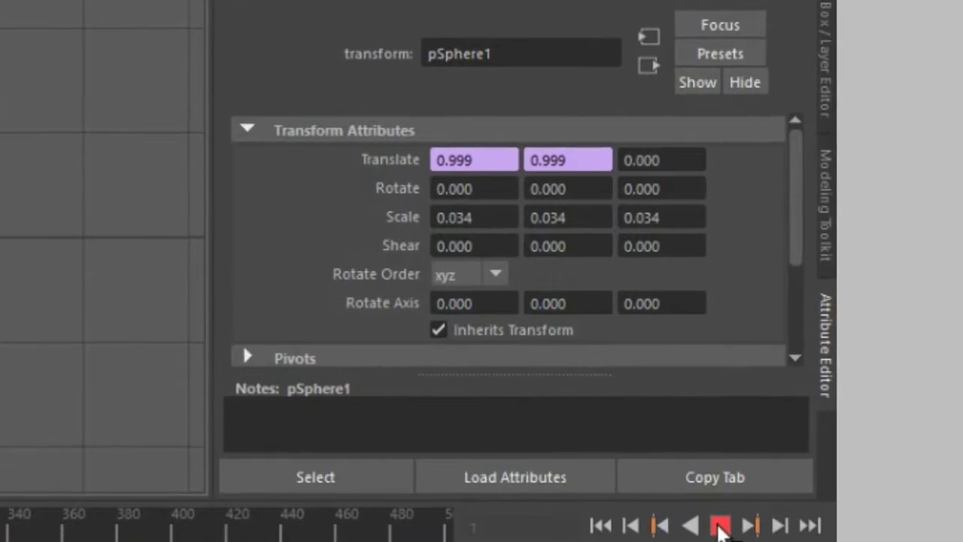
{"action": "left_click", "coordinate": [738, 506]}
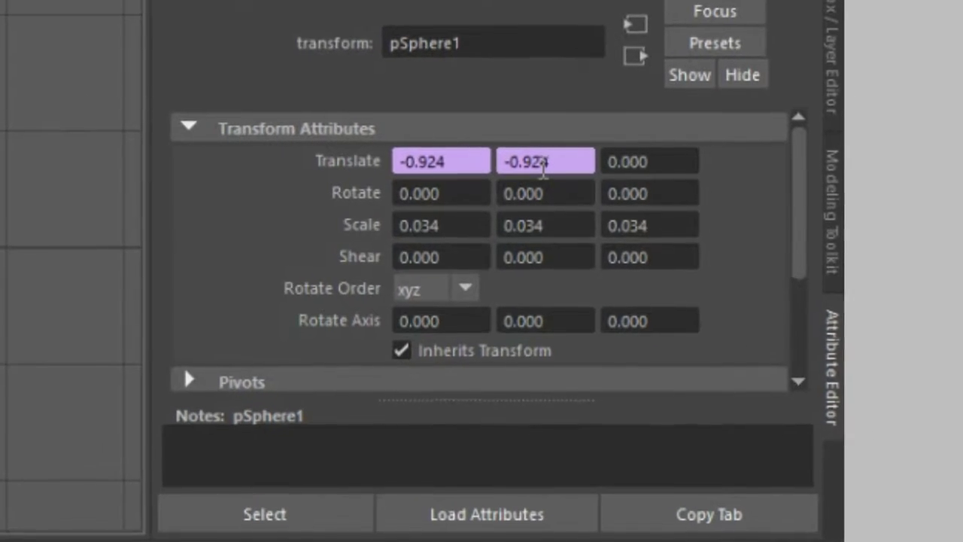
Step: In the Expression Editor, replace cos with sin so expression2 reads translateY=sin(time)
{"action": "right_click", "coordinate": [546, 166]}
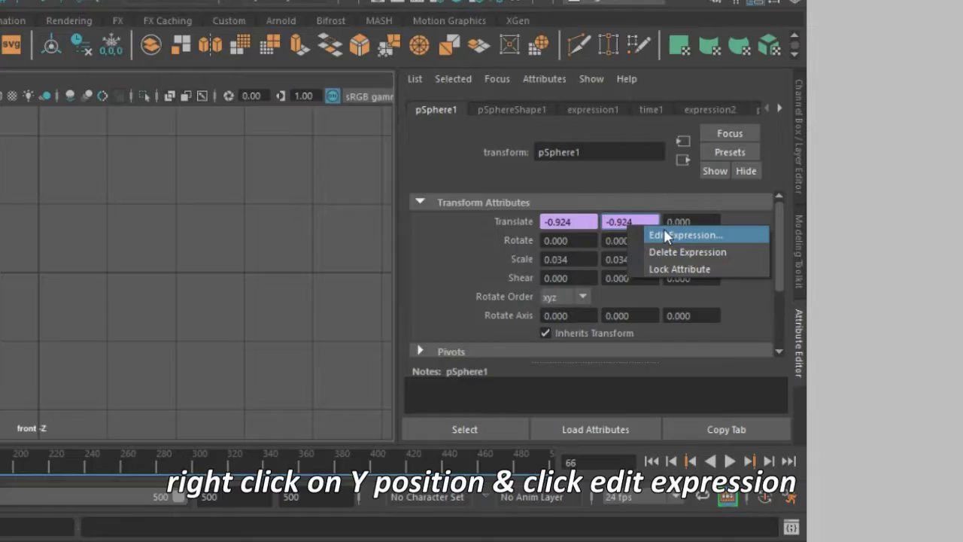
{"action": "left_click", "coordinate": [652, 226]}
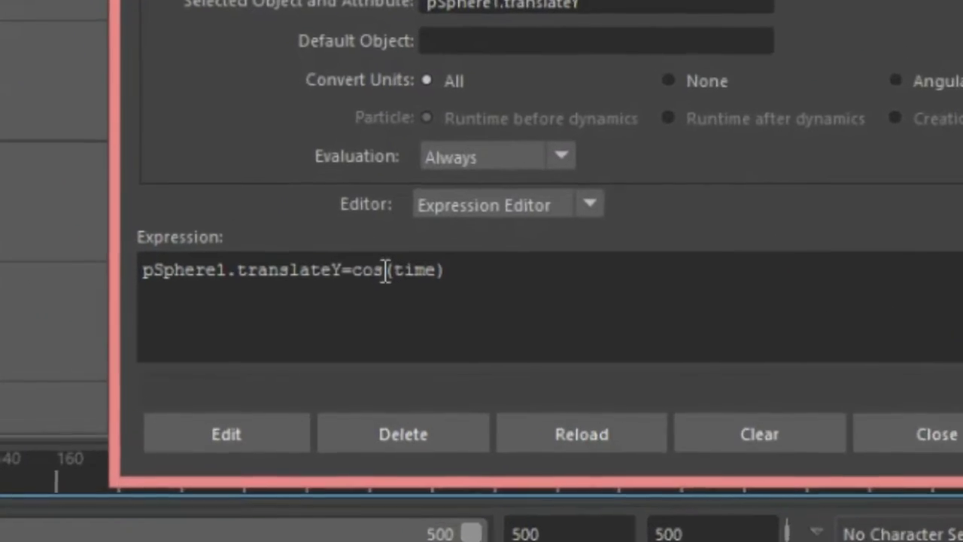
{"action": "left_click", "coordinate": [385, 270]}
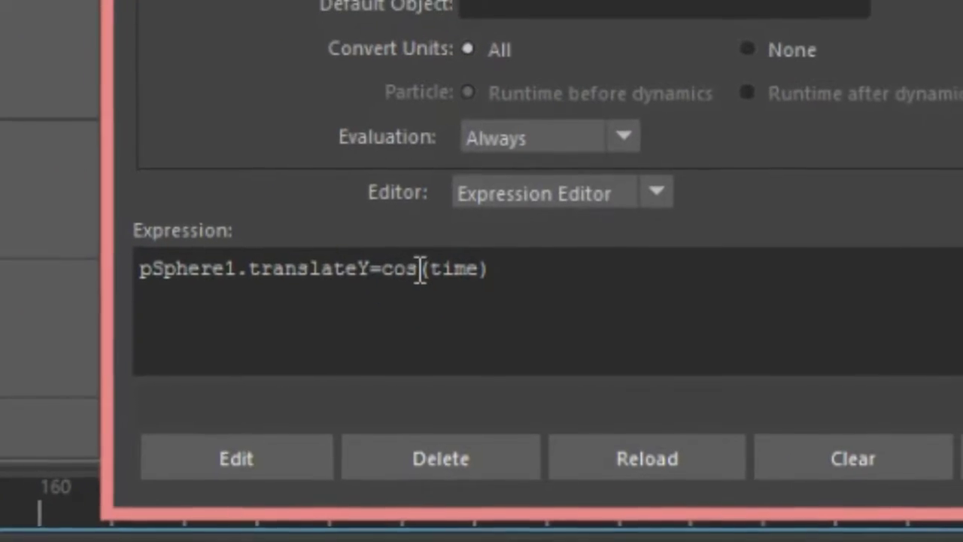
{"action": "key", "text": "BackSpace"}
{"action": "key", "text": "BackSpace"}
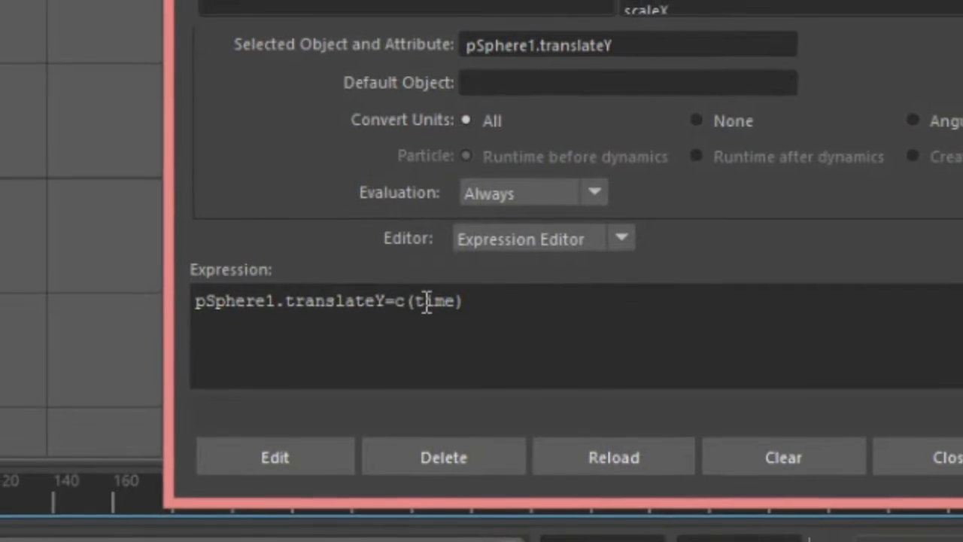
{"action": "key", "text": "BackSpace"}
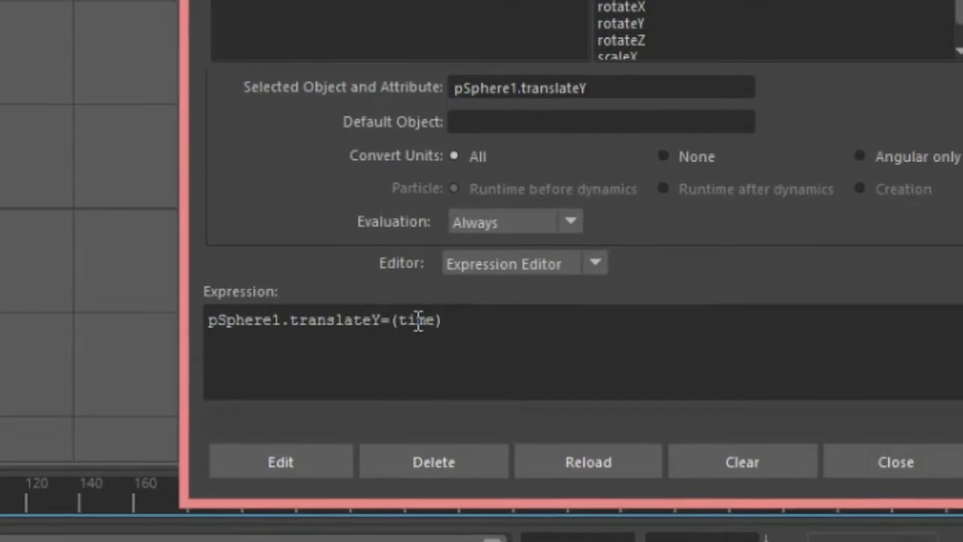
{"action": "type", "text": "s"}
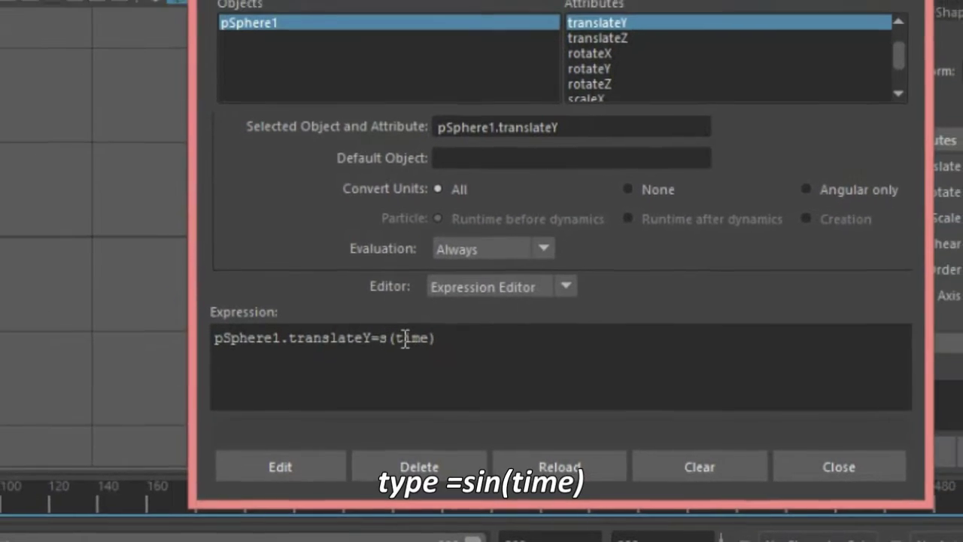
{"action": "type", "text": "in"}
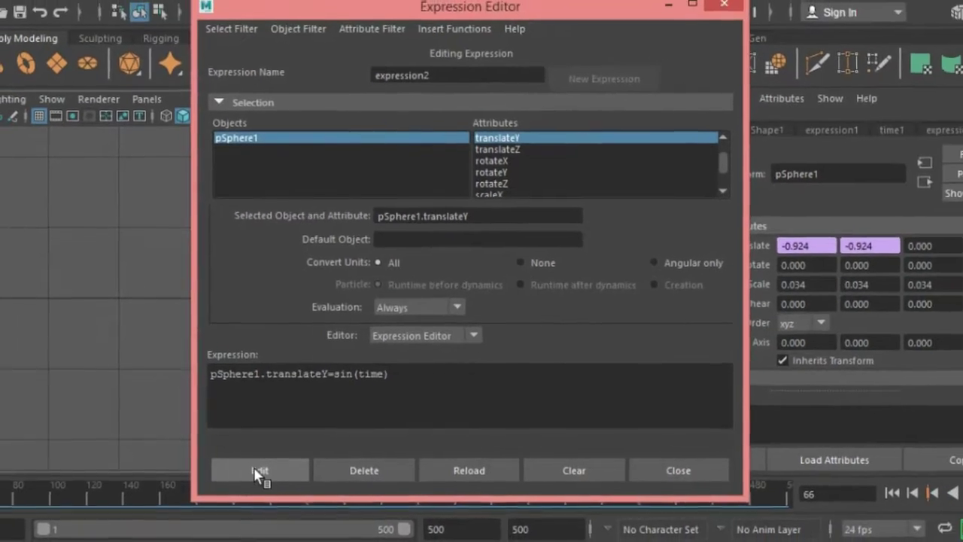
{"action": "left_click", "coordinate": [255, 468]}
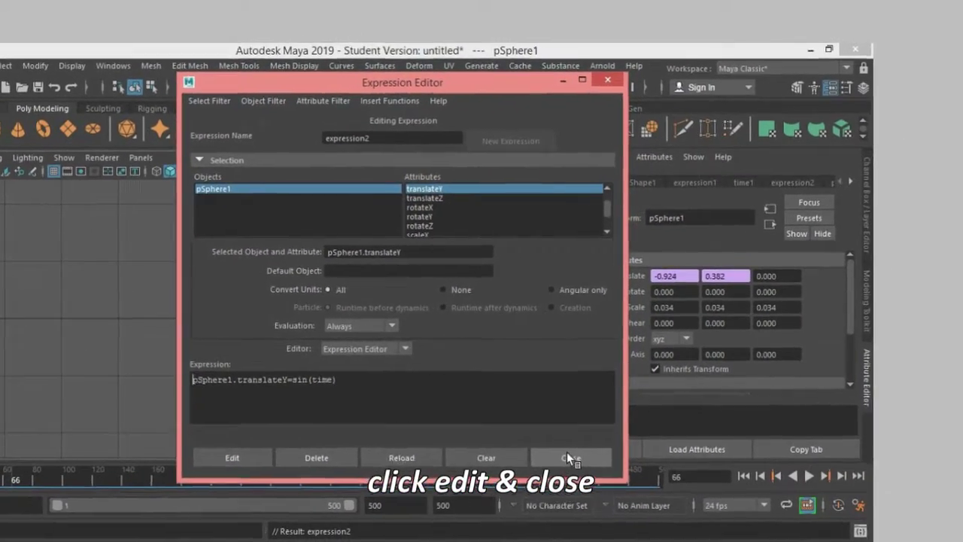
{"action": "left_click", "coordinate": [567, 455]}
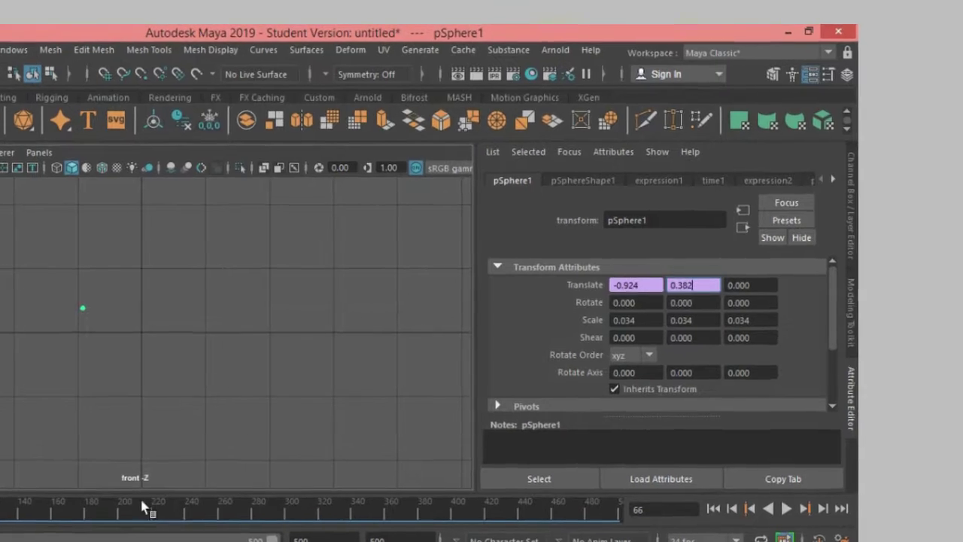
Step: Play the animation, enter =sin(time) for Translate Z, and play again to see the new motion
{"action": "left_click", "coordinate": [774, 520]}
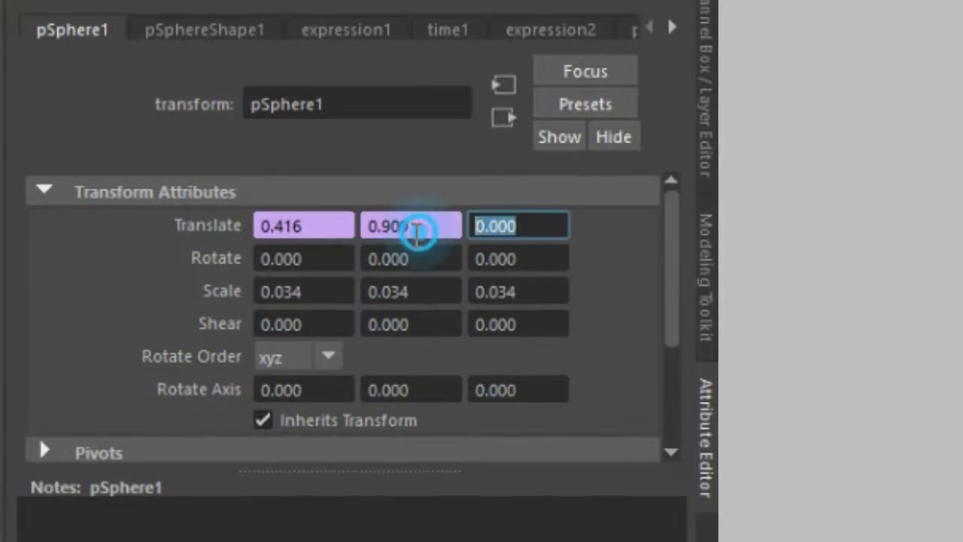
{"action": "type", "text": "="}
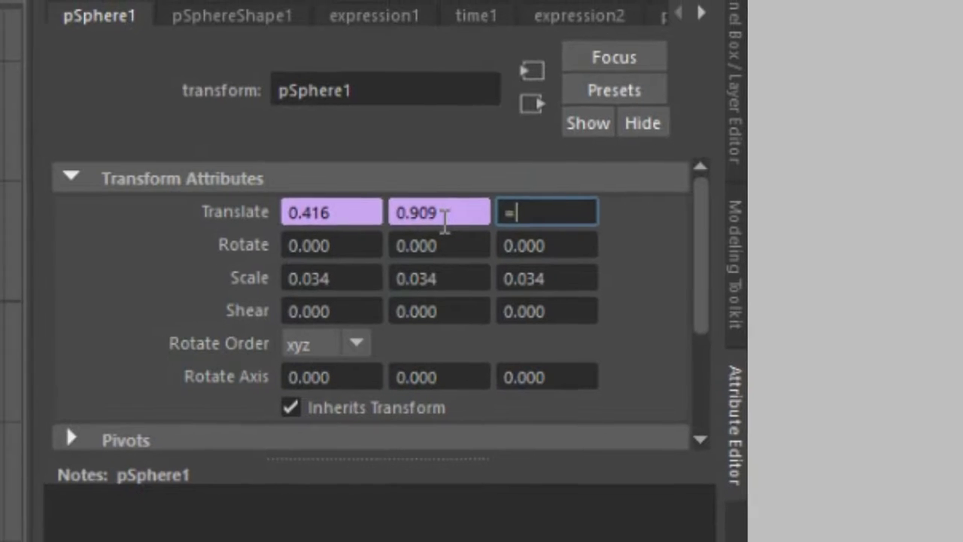
{"action": "type", "text": "sin"}
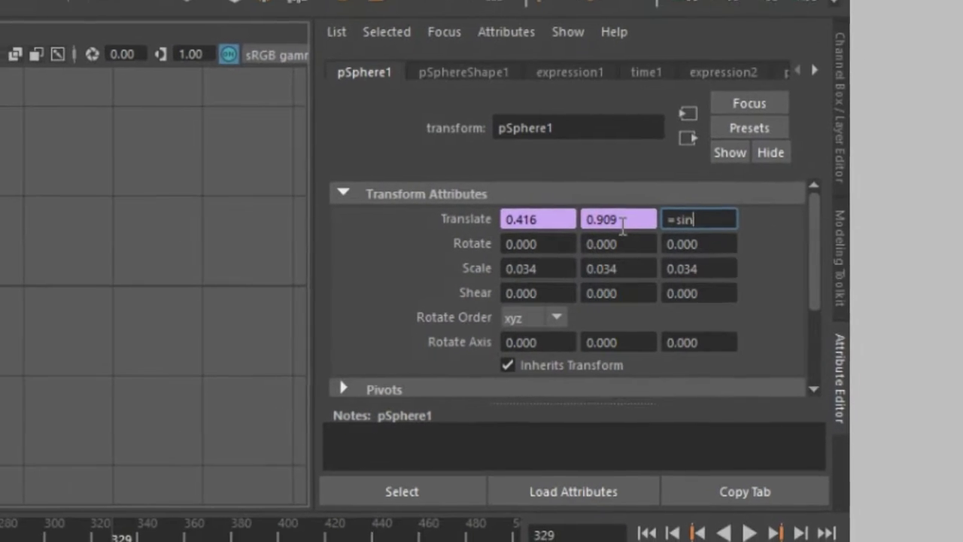
{"action": "type", "text": "("}
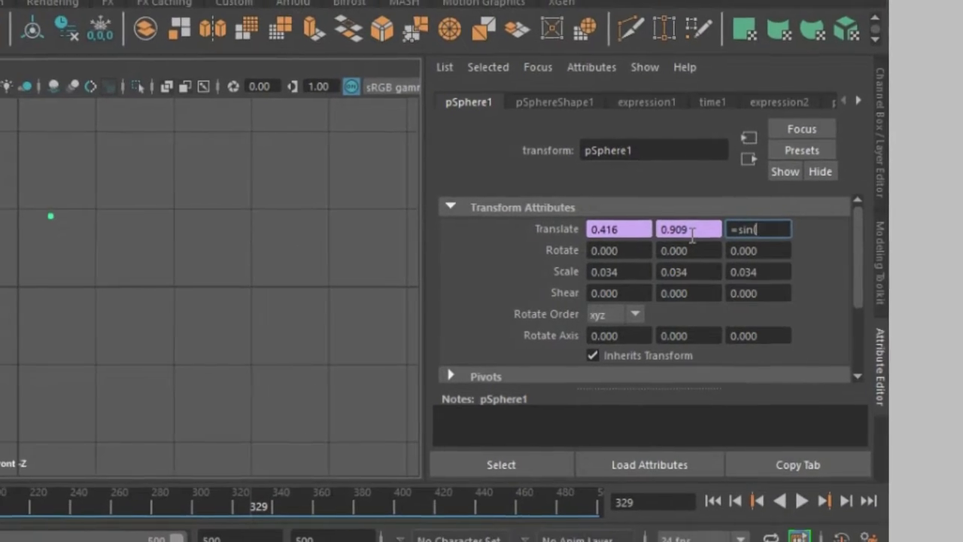
{"action": "type", "text": "tim"}
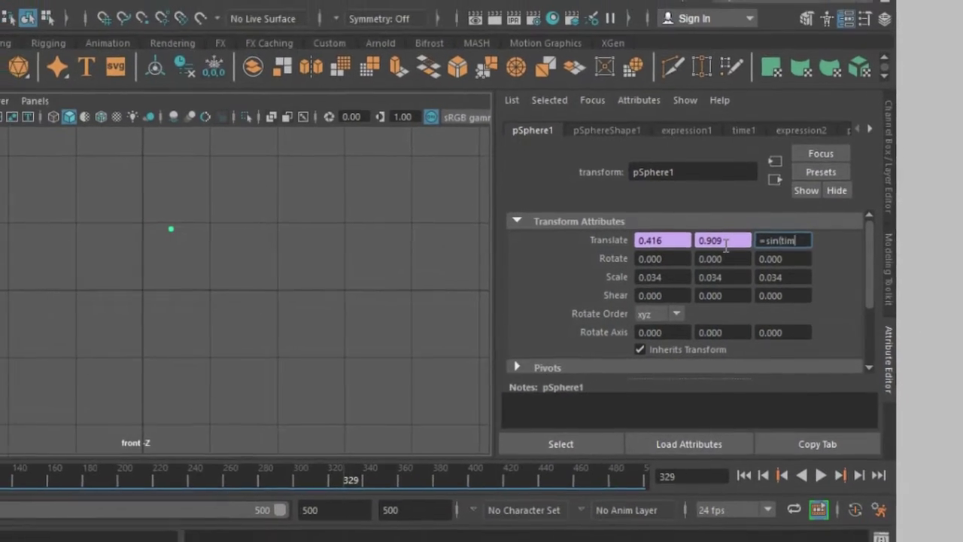
{"action": "type", "text": "e"}
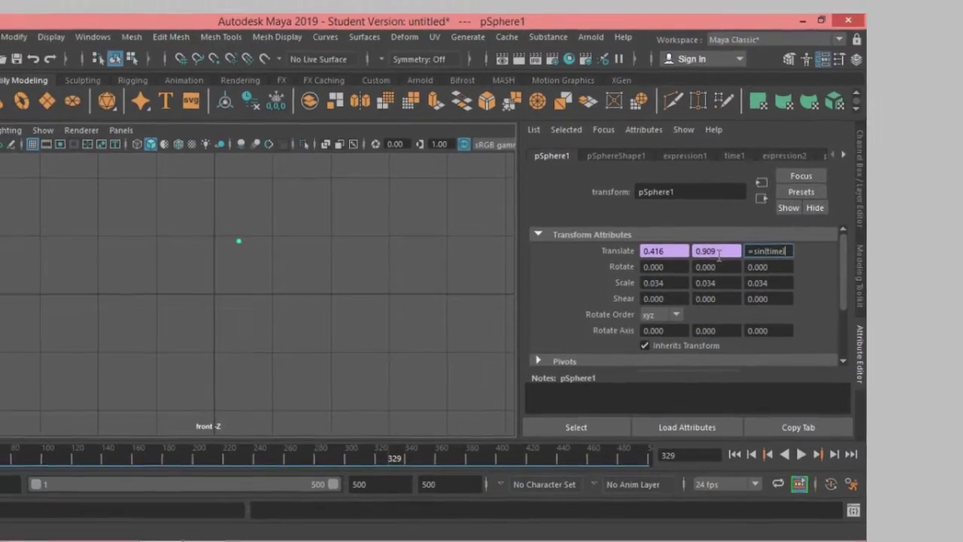
{"action": "key", "text": "Return"}
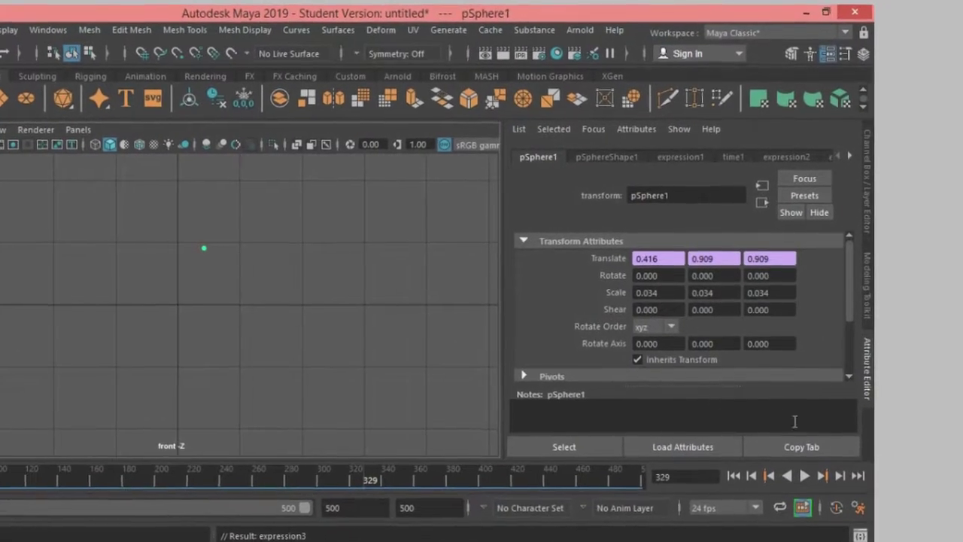
{"action": "left_click", "coordinate": [803, 475]}
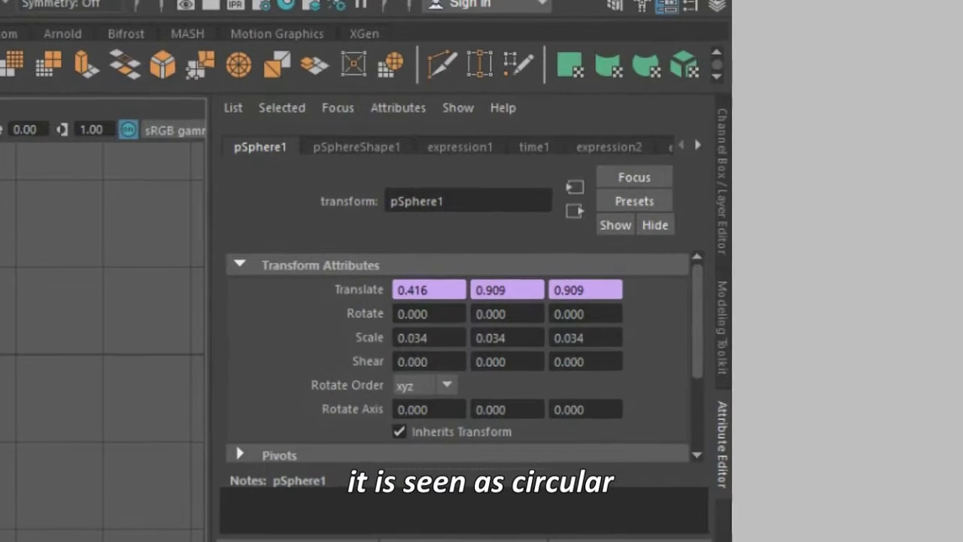
Step: In the Expression Editor, append *cos(time) so expression3 reads translateZ=sin(time)*cos(time)
{"action": "right_click", "coordinate": [577, 290]}
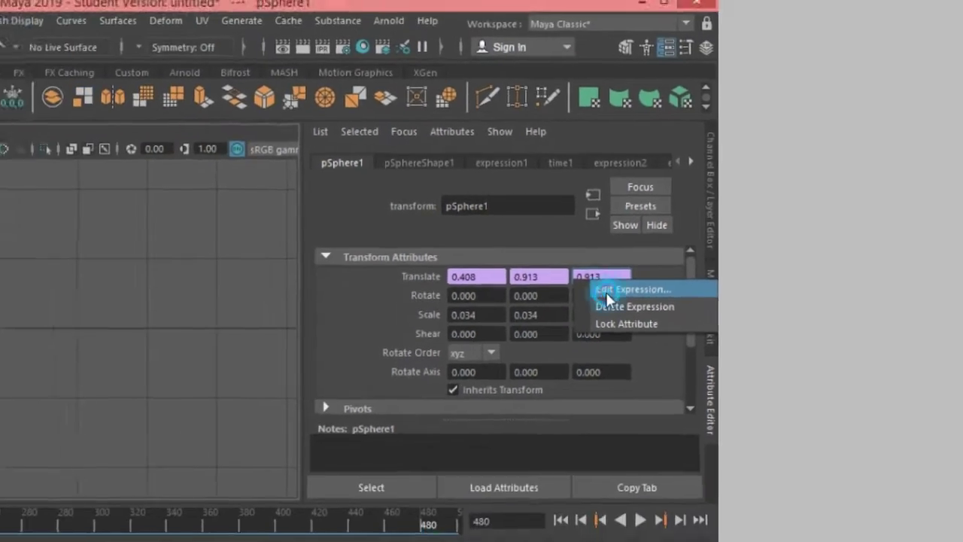
{"action": "left_click", "coordinate": [606, 291]}
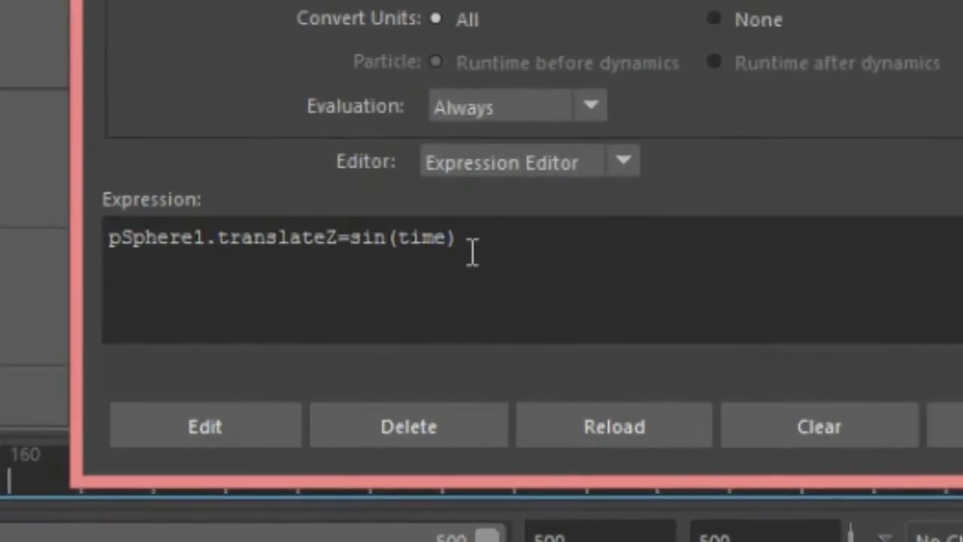
{"action": "left_click", "coordinate": [452, 237]}
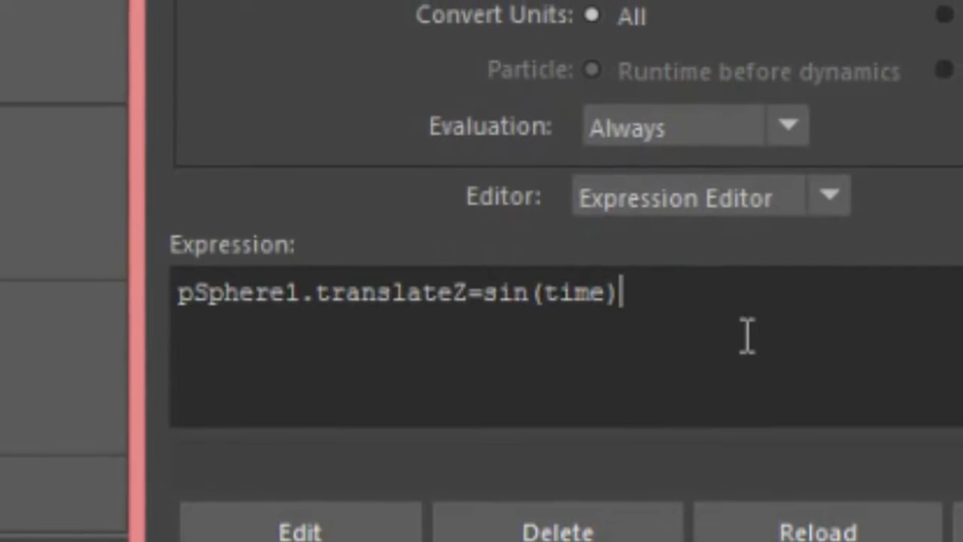
{"action": "type", "text": "*"}
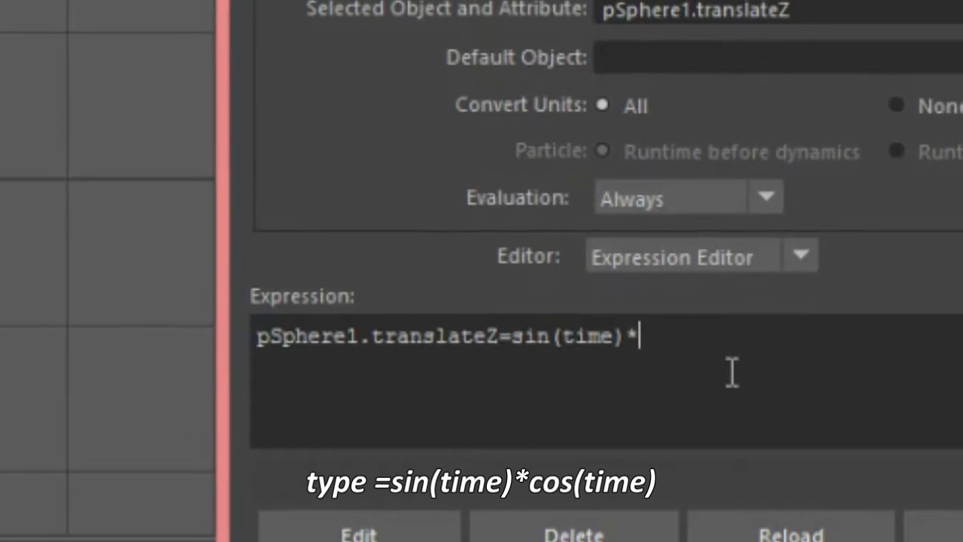
{"action": "type", "text": "c"}
{"action": "type", "text": "o"}
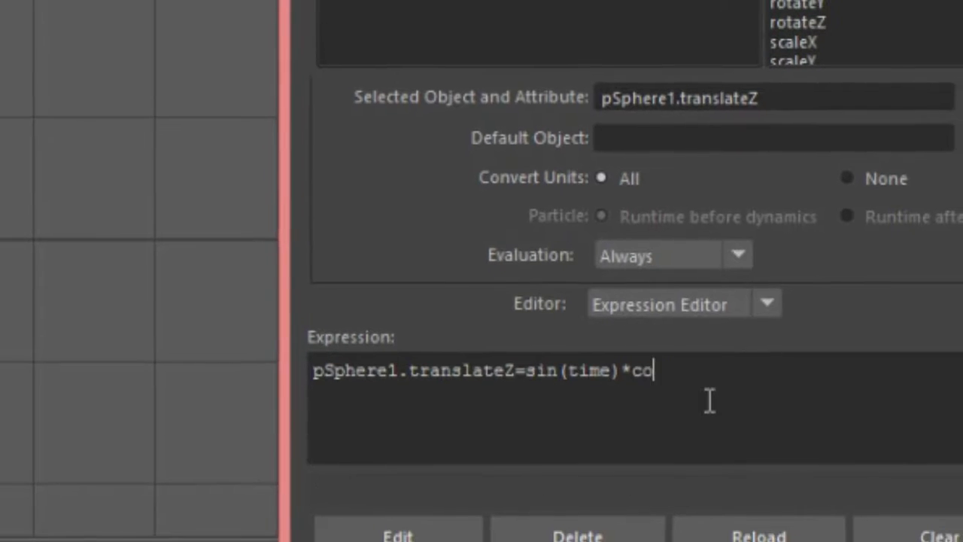
{"action": "type", "text": "s("}
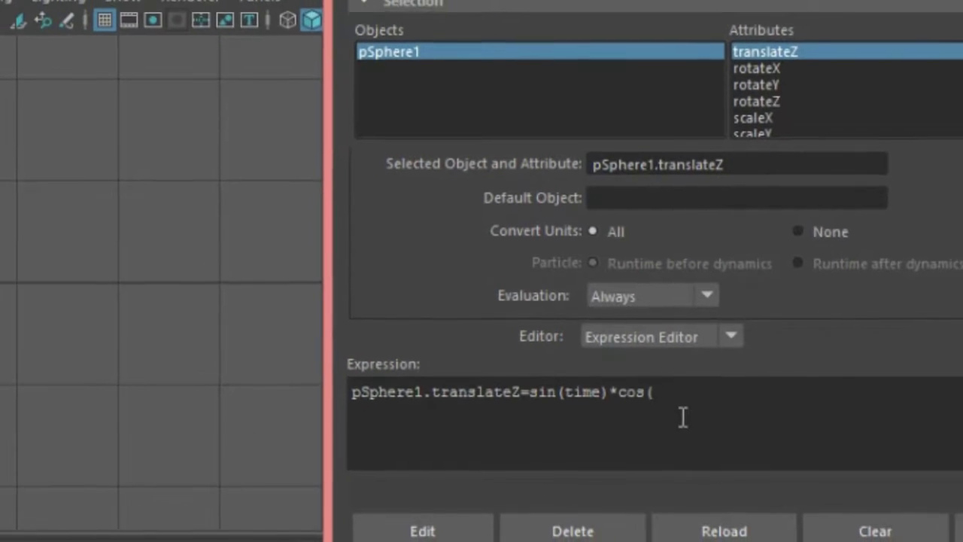
{"action": "type", "text": "time"}
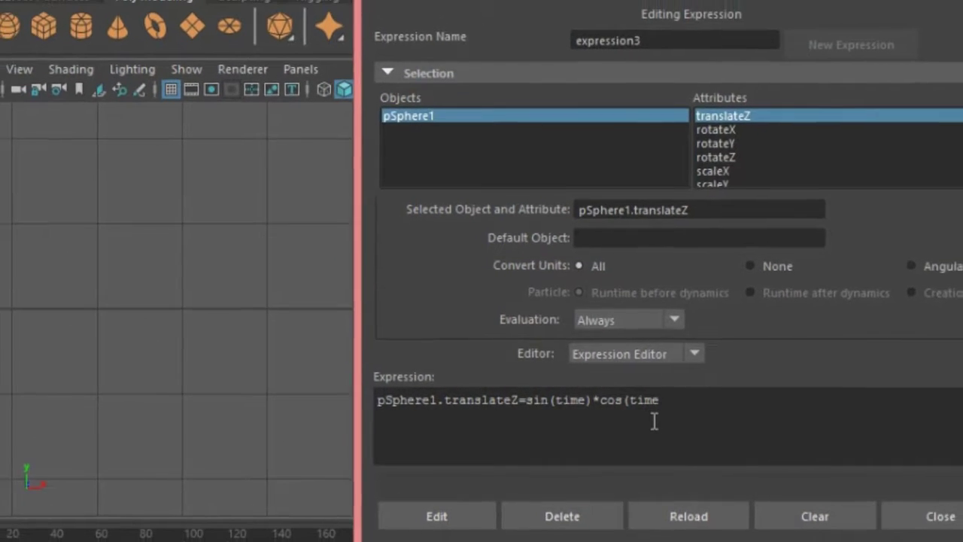
{"action": "type", "text": ")"}
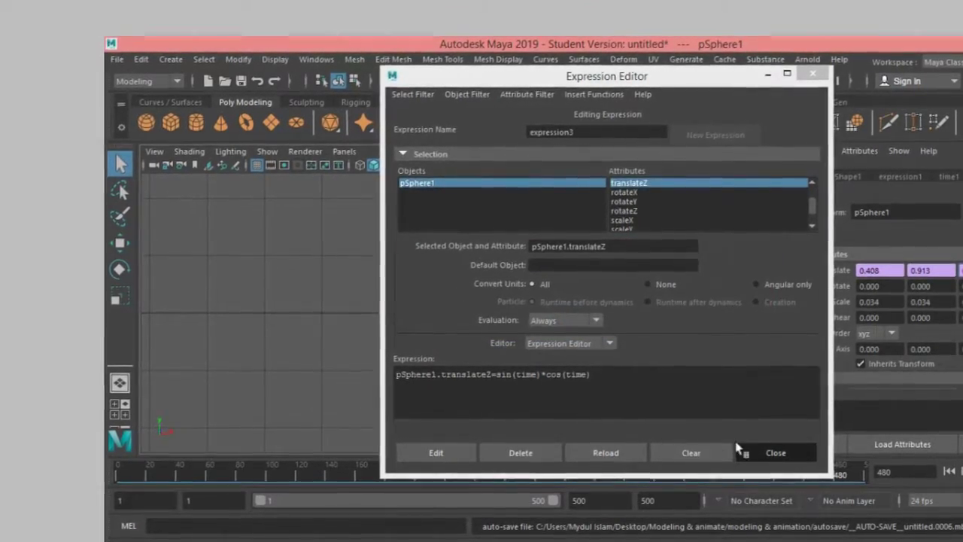
{"action": "left_click", "coordinate": [774, 450]}
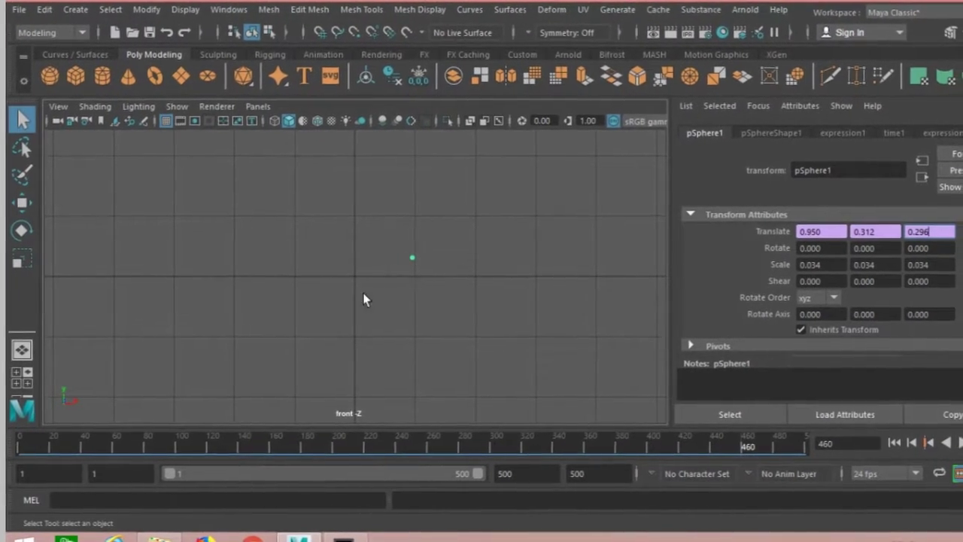
Step: Maximize the side view from the four-pane layout, zoom in, and start playback
{"action": "key", "text": "space"}
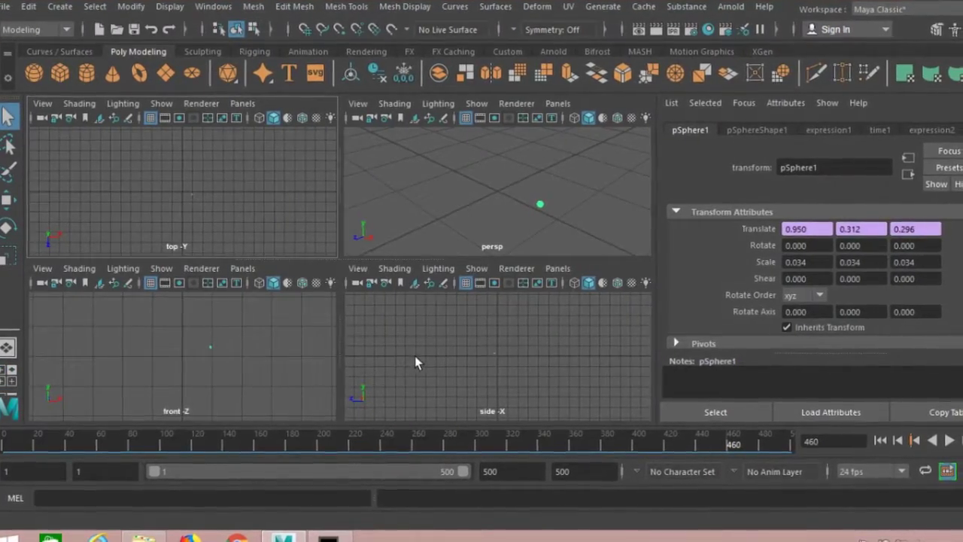
{"action": "key", "text": "space"}
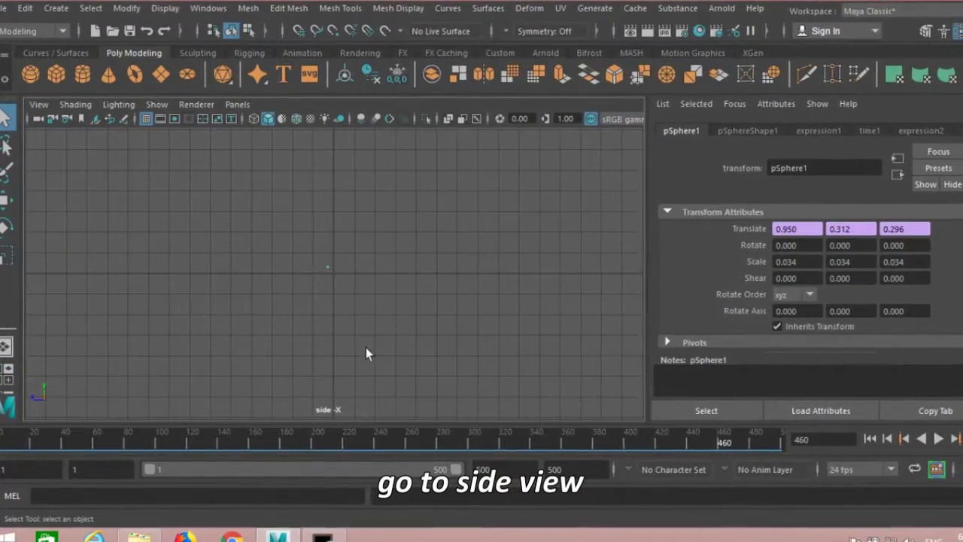
{"action": "scroll", "coordinate": [355, 340], "scroll_direction": "up", "scroll_amount": 5}
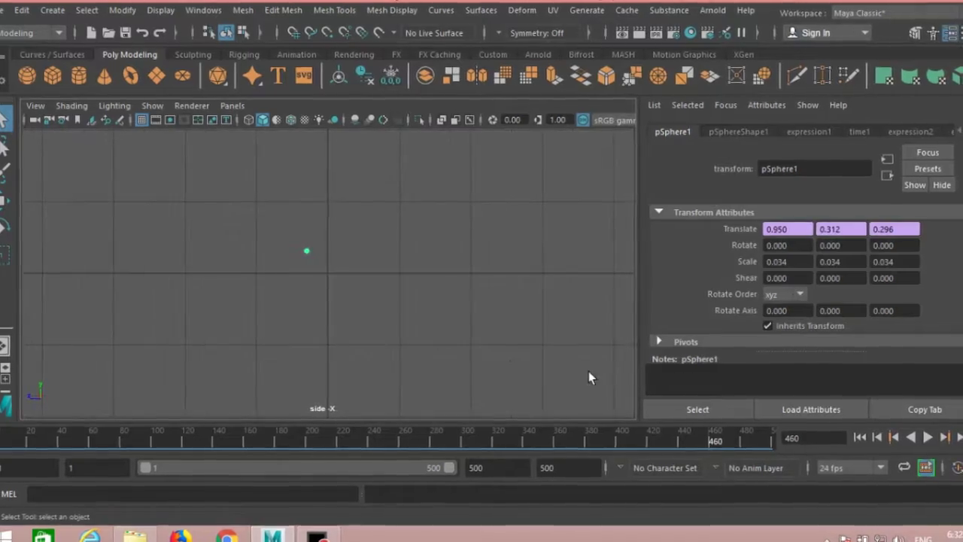
{"action": "left_click", "coordinate": [930, 438]}
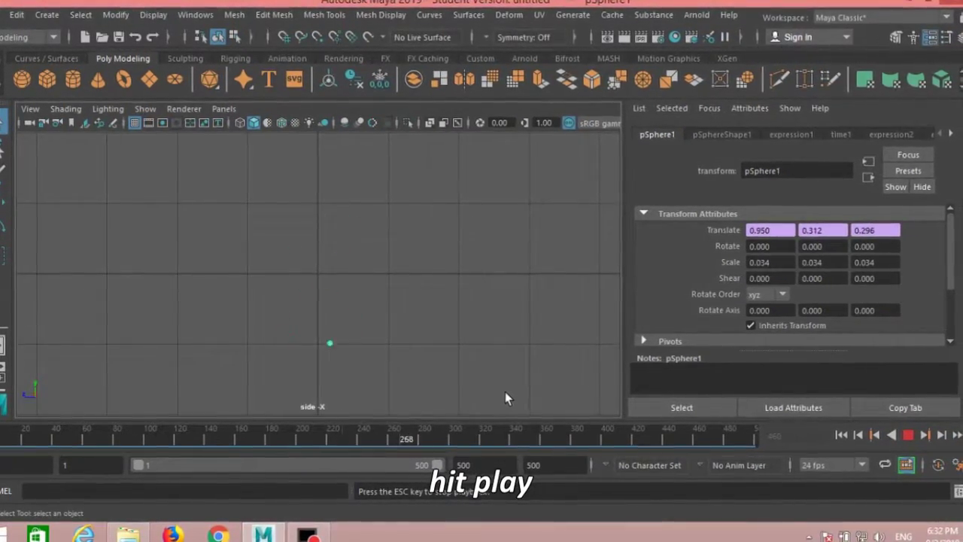
Step: Stop playback and set the animation end frame to 1000
{"action": "left_click", "coordinate": [901, 434]}
{"action": "key", "text": "BackSpace"}
{"action": "key", "text": "BackSpace"}
{"action": "key", "text": "BackSpace"}
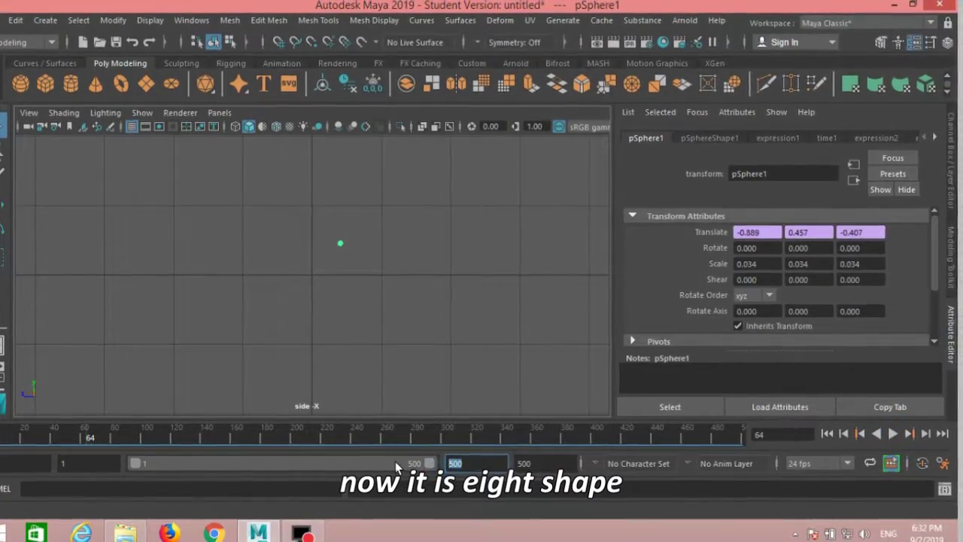
{"action": "type", "text": "1000"}
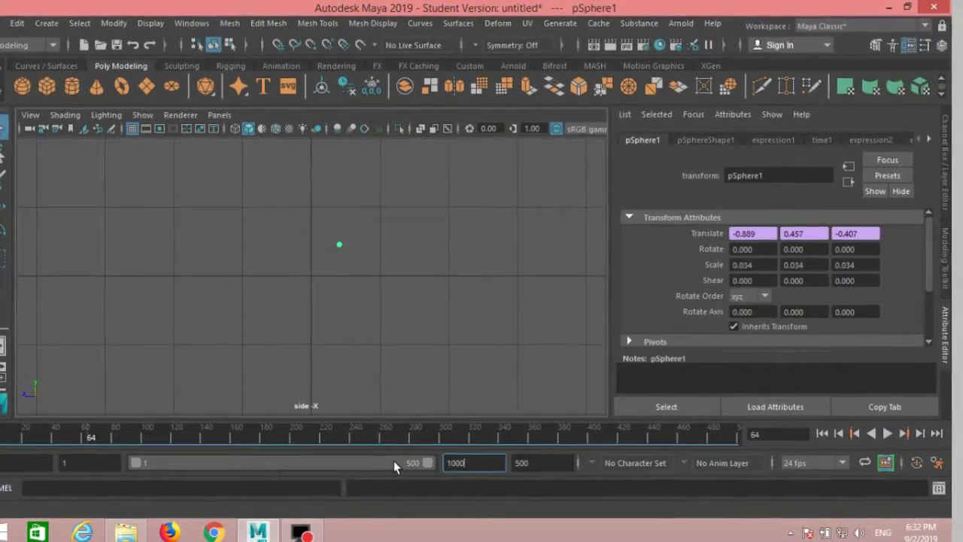
{"action": "key", "text": "Return"}
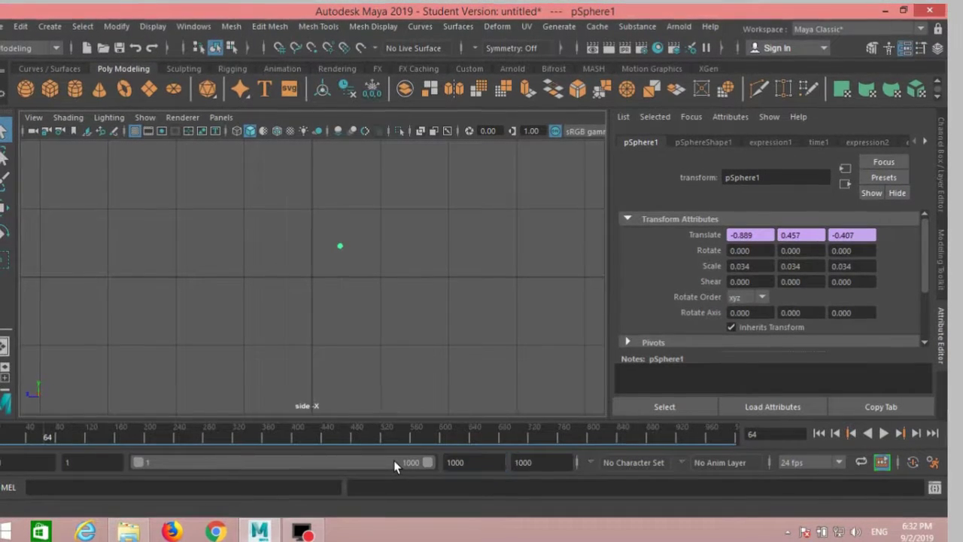
Step: Play through the lengthened range, then stop playback at frame 554
{"action": "left_click", "coordinate": [885, 433]}
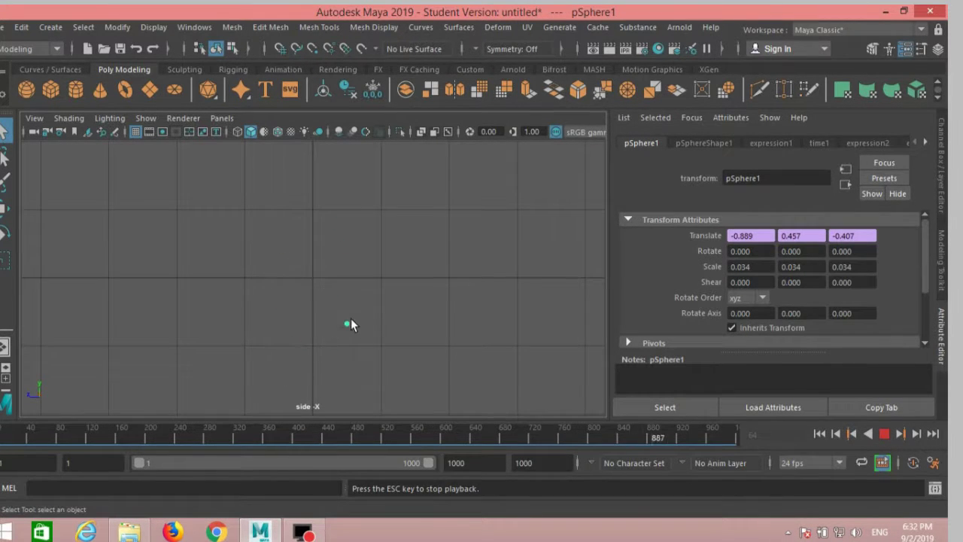
{"action": "scroll", "coordinate": [351, 318], "scroll_direction": "up", "scroll_amount": 2}
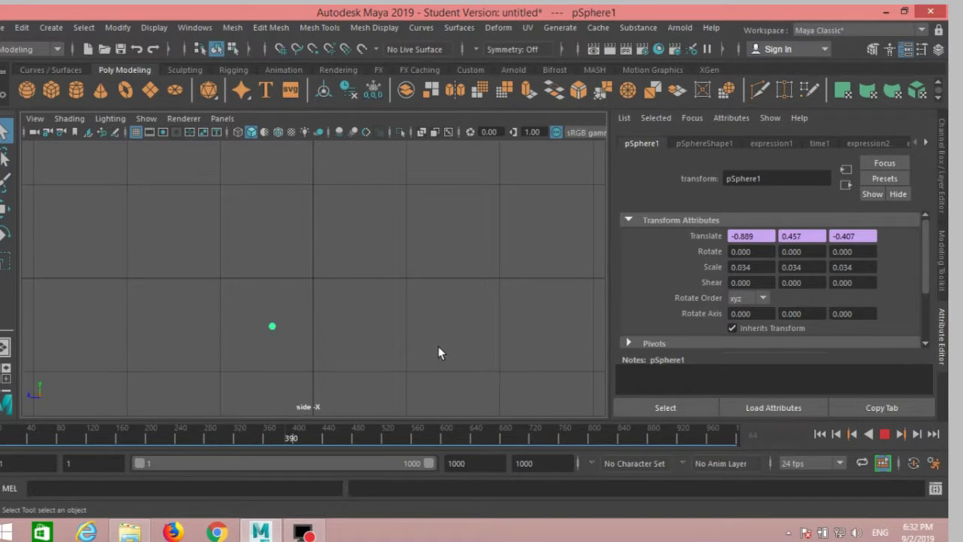
{"action": "left_click", "coordinate": [885, 435]}
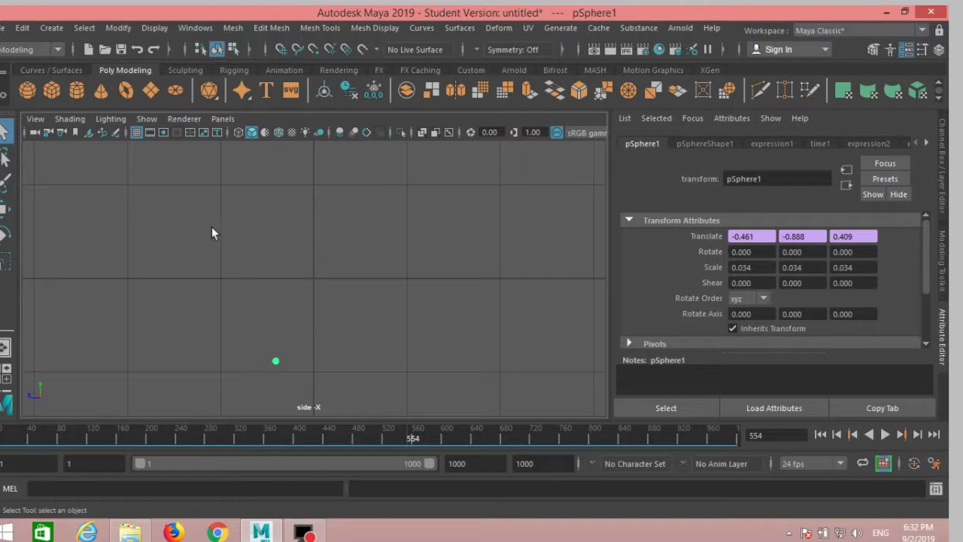
{"action": "left_click", "coordinate": [57, 49]}
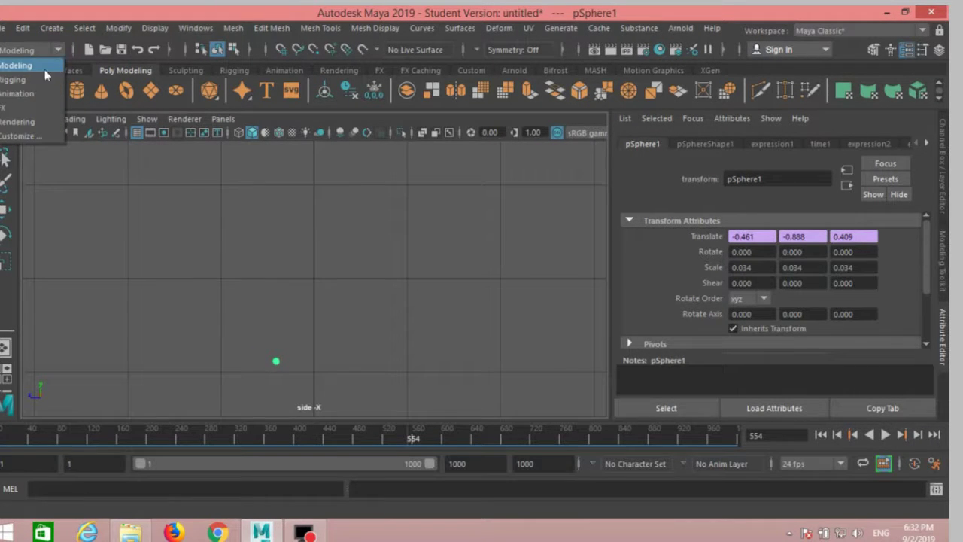
Step: Choose the Animation menu set and open the Visualize menu
{"action": "left_click", "coordinate": [27, 91]}
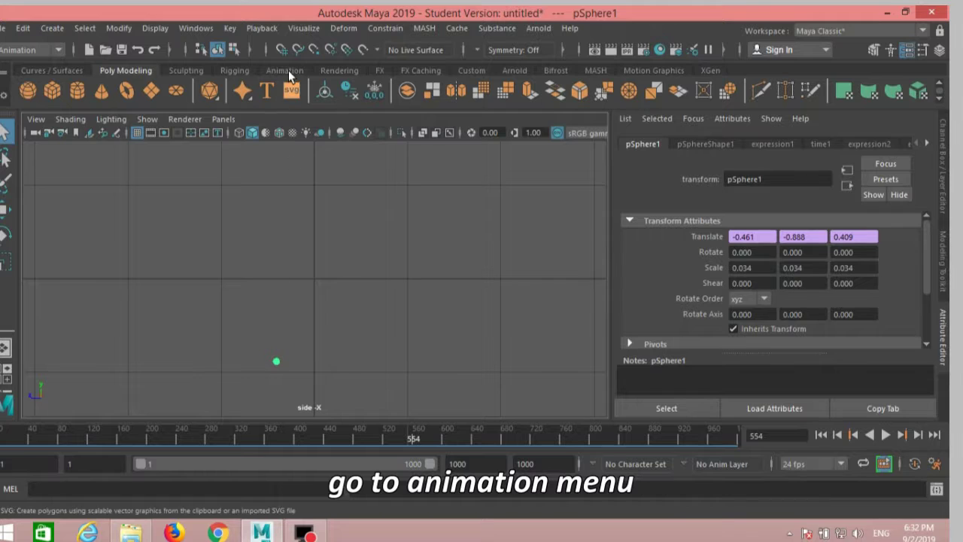
{"action": "left_click", "coordinate": [297, 32]}
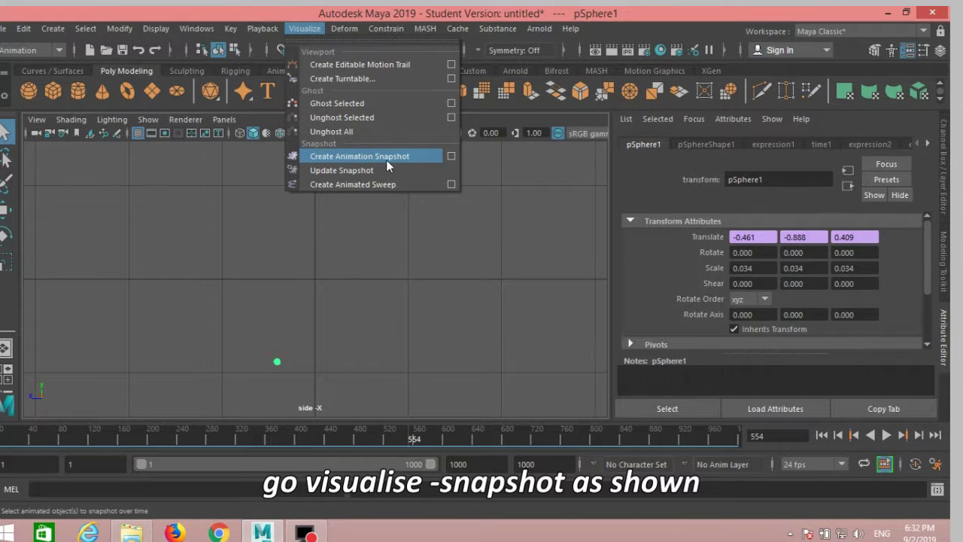
Step: Create an animation snapshot of the sphere with end time 240 and increment 10
{"action": "left_click", "coordinate": [451, 155]}
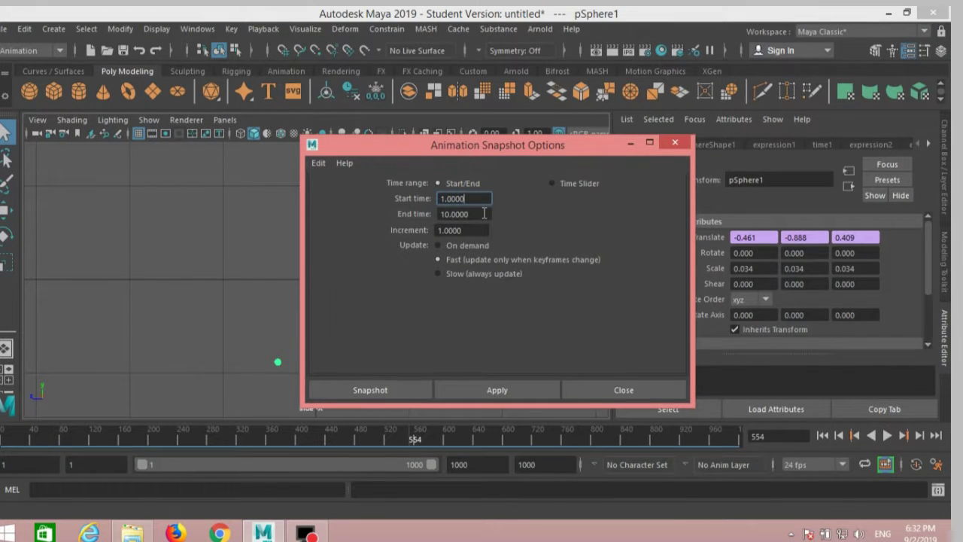
{"action": "key", "text": "Tab"}
{"action": "type", "text": "2"}
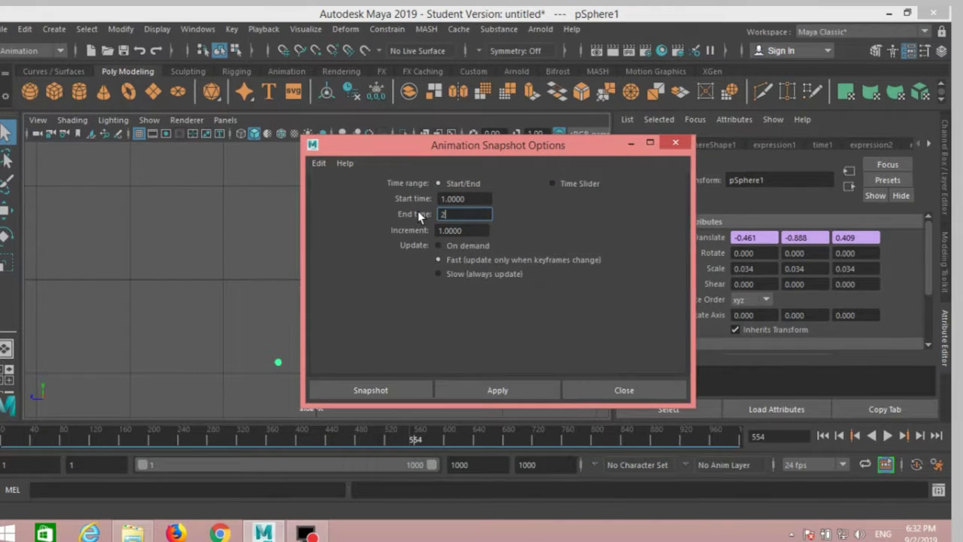
{"action": "type", "text": "40"}
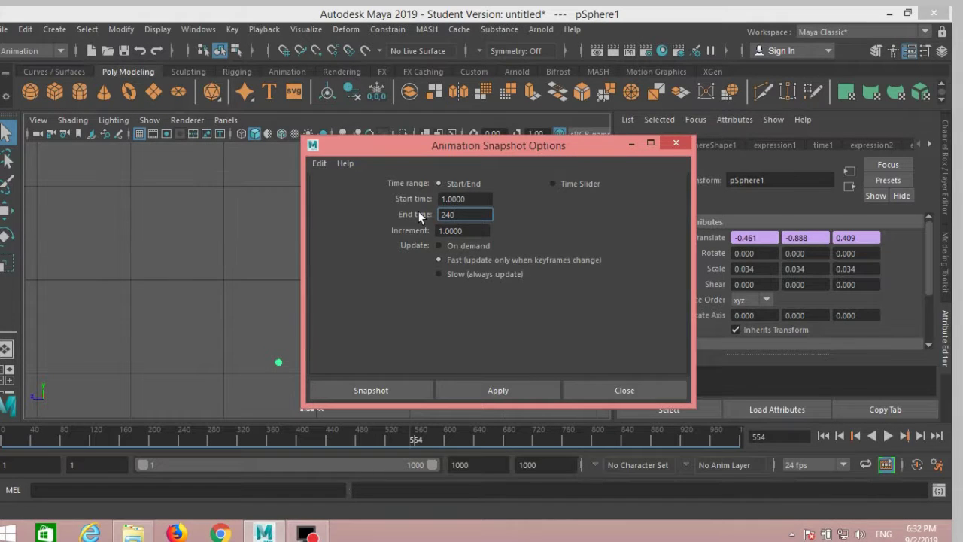
{"action": "key", "text": "Tab"}
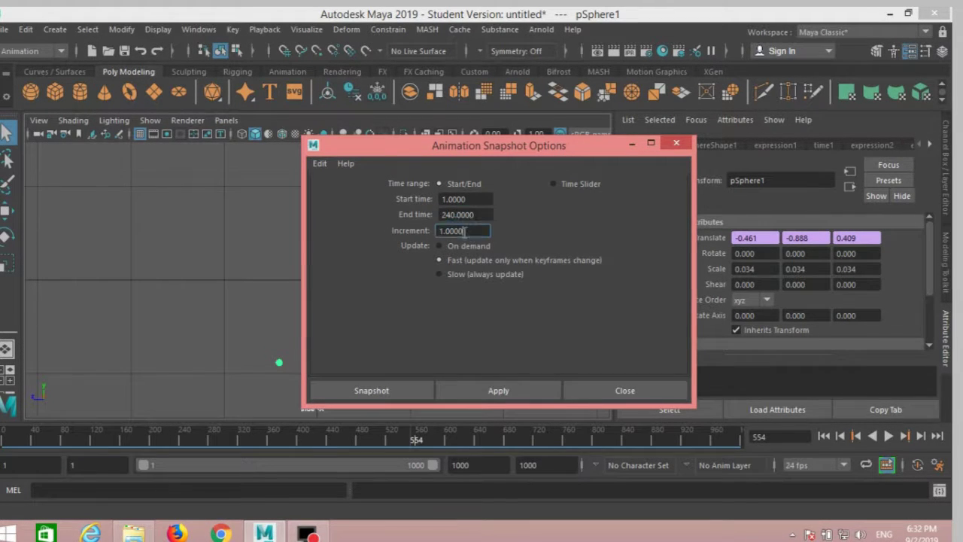
{"action": "type", "text": "10"}
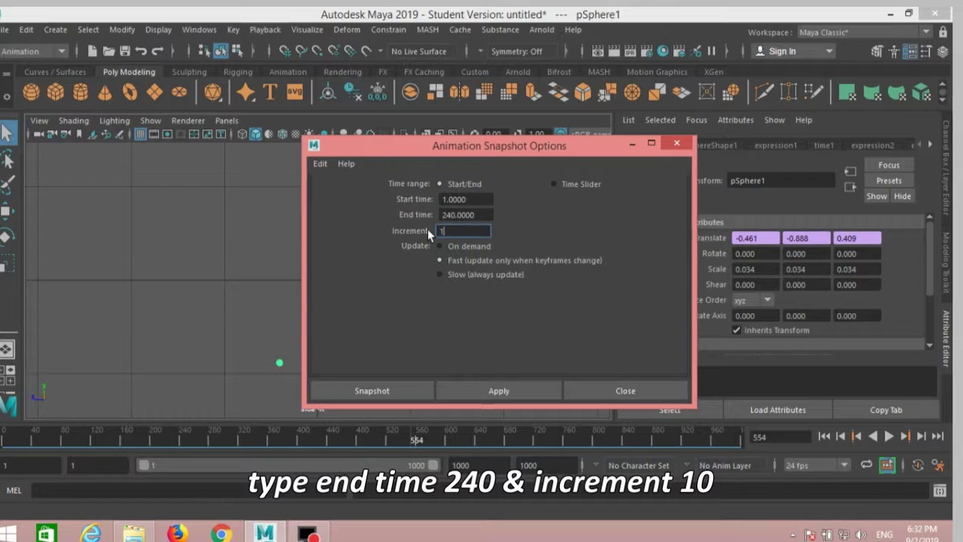
{"action": "left_click", "coordinate": [370, 392]}
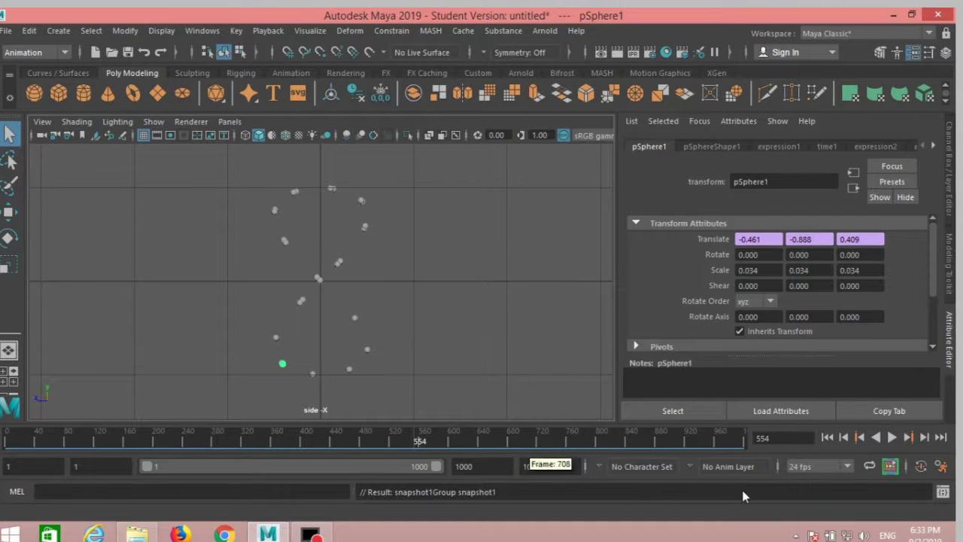
Step: Play then stop the animation, and maximize the perspective view showing the snapshot trail
{"action": "left_click", "coordinate": [892, 437]}
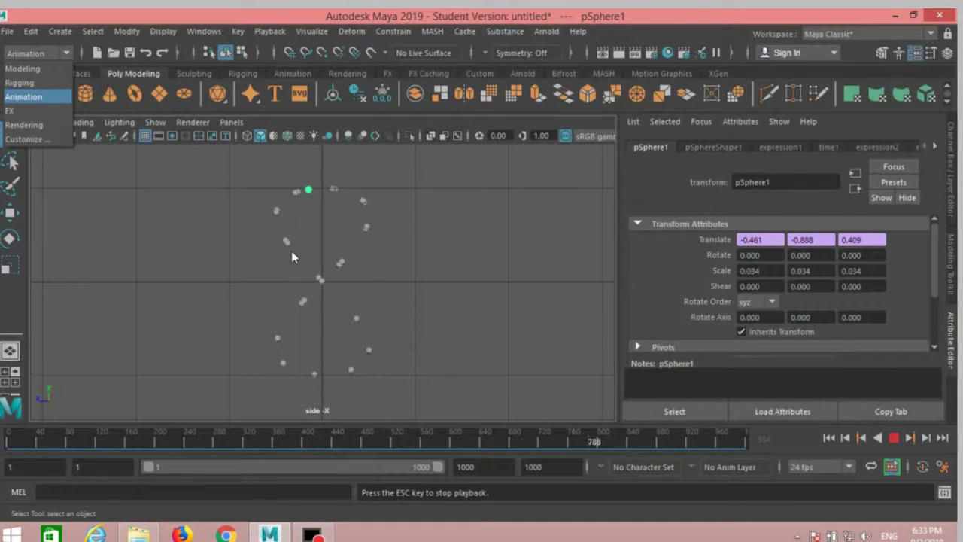
{"action": "left_click", "coordinate": [893, 438]}
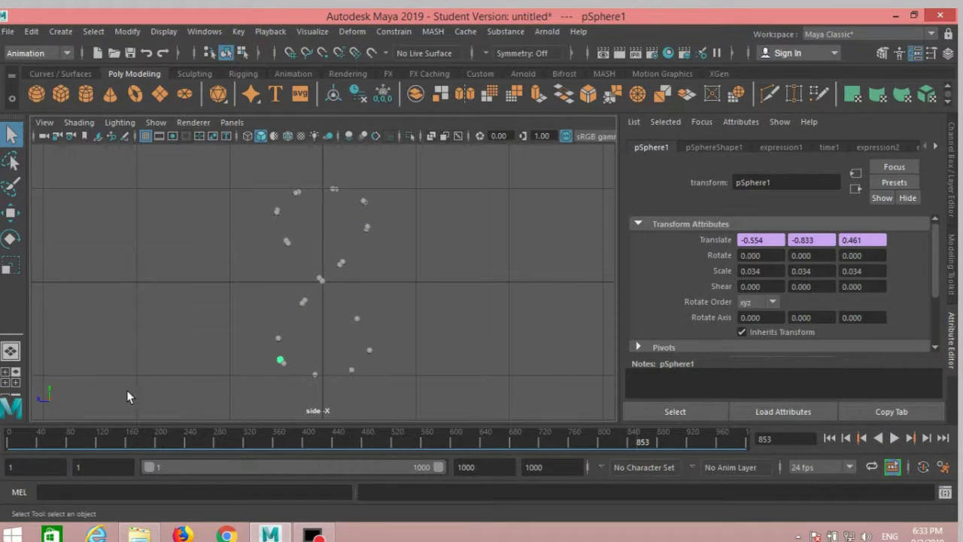
{"action": "left_click", "coordinate": [6, 372]}
{"action": "key", "text": "space"}
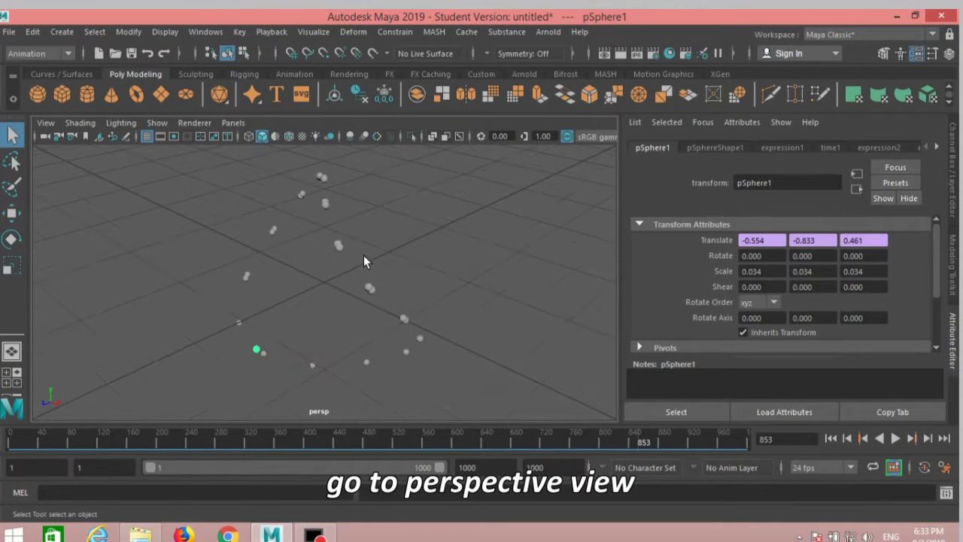
Step: Play the animation, tumble the camera lower, and turn off the perspective grid
{"action": "left_click", "coordinate": [897, 438]}
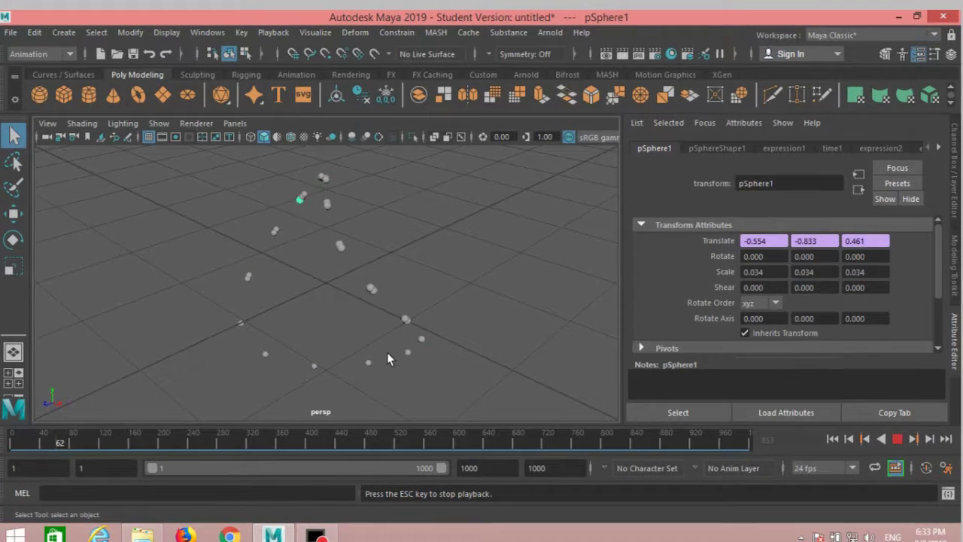
{"action": "left_click_drag", "start_coordinate": [379, 352], "coordinate": [440, 323], "text": "alt"}
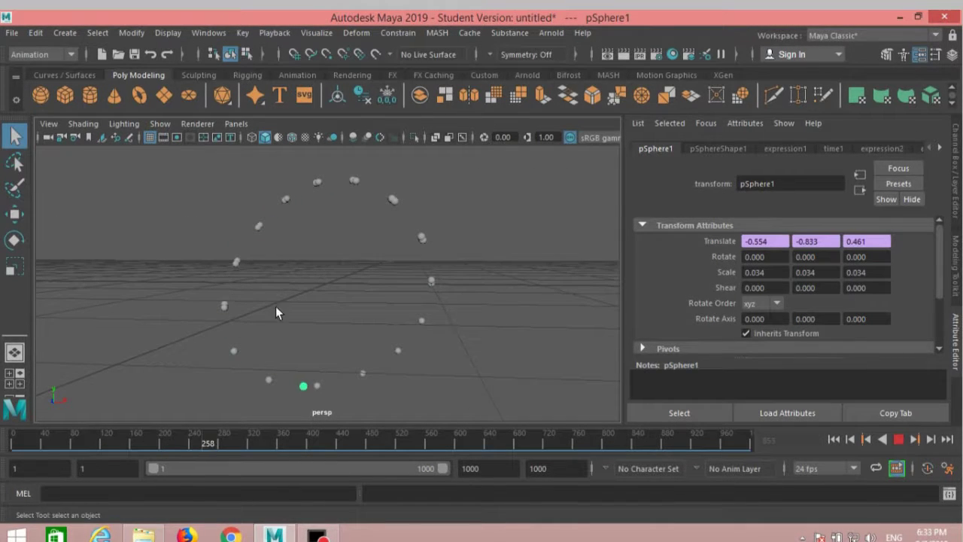
{"action": "left_click", "coordinate": [148, 138]}
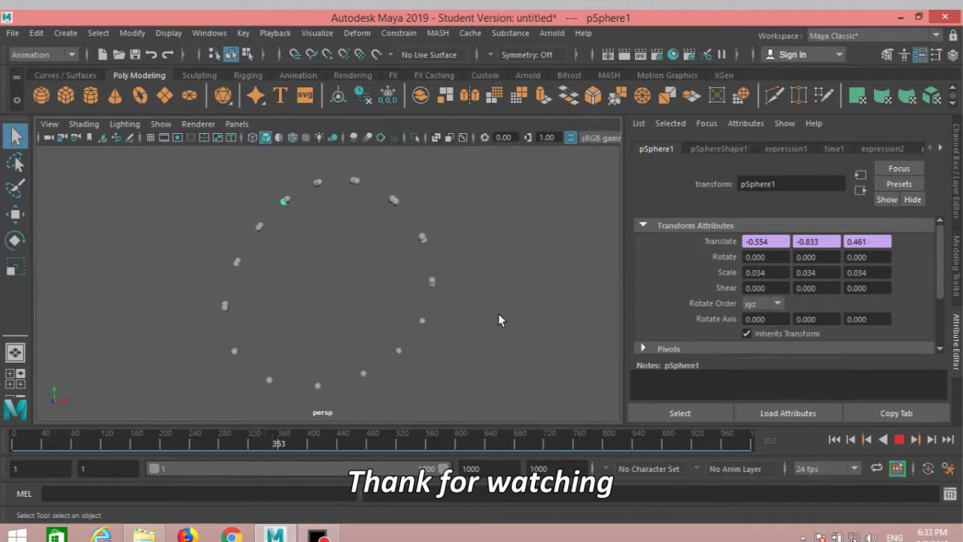